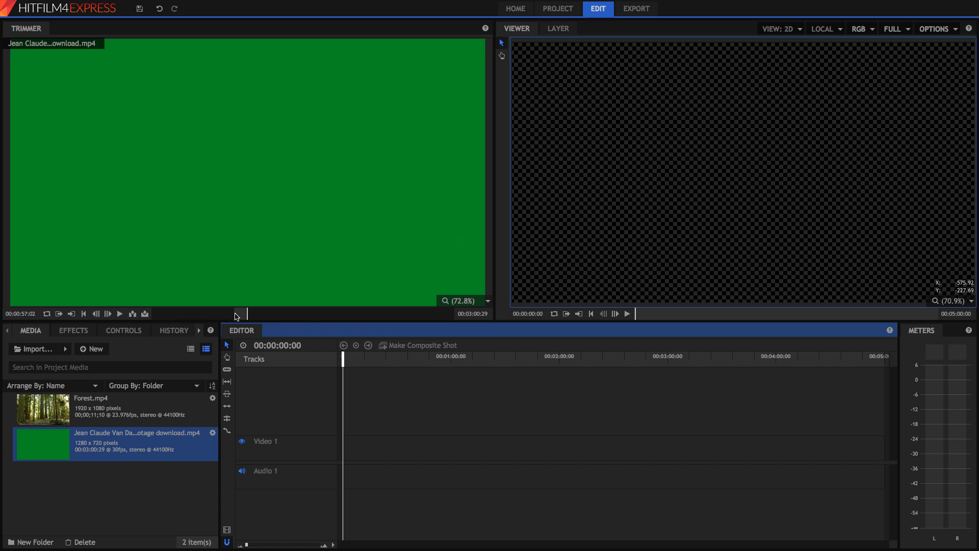
Step: Play the Forest.mp4 footage in the Trimmer from near the start, then reselect it in the Media panel
left_click(237, 317)
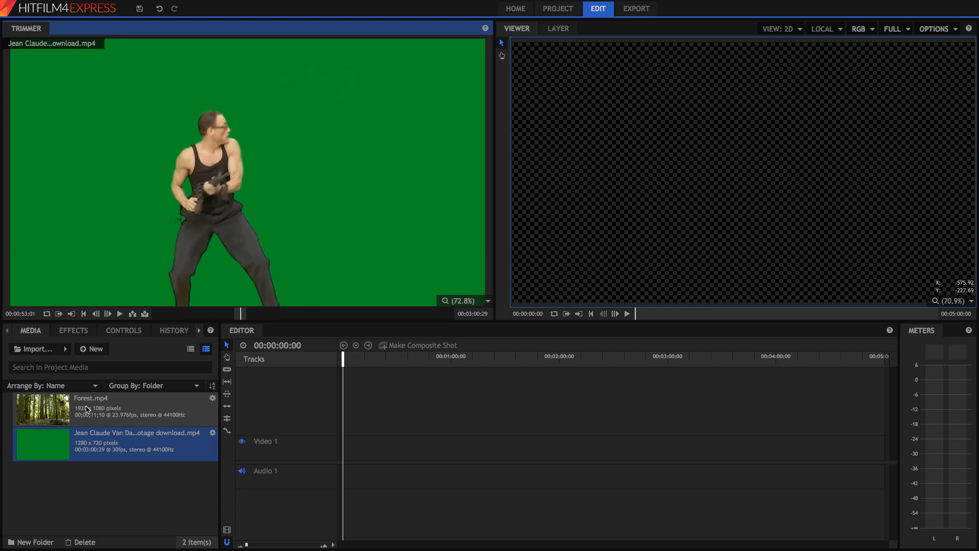
left_click(87, 409)
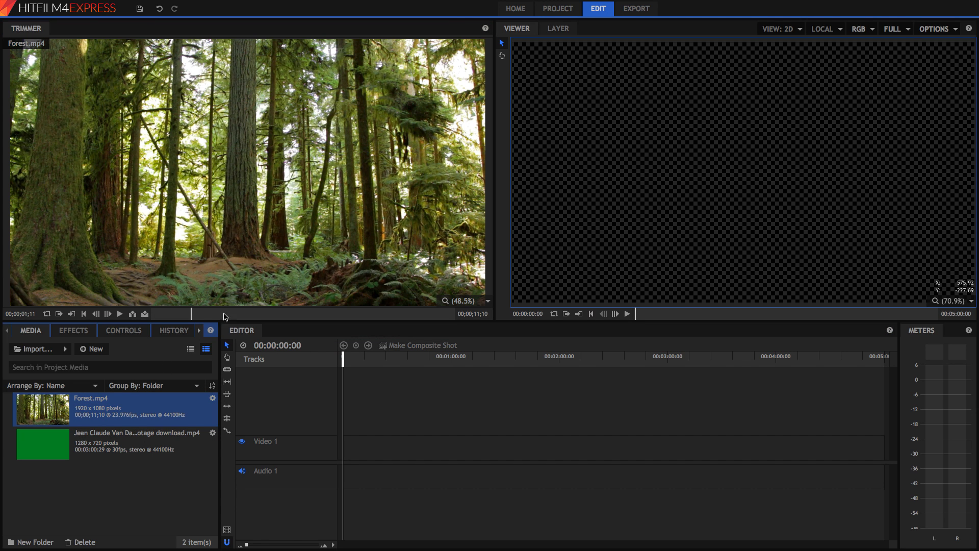
left_click(158, 316)
key("space")
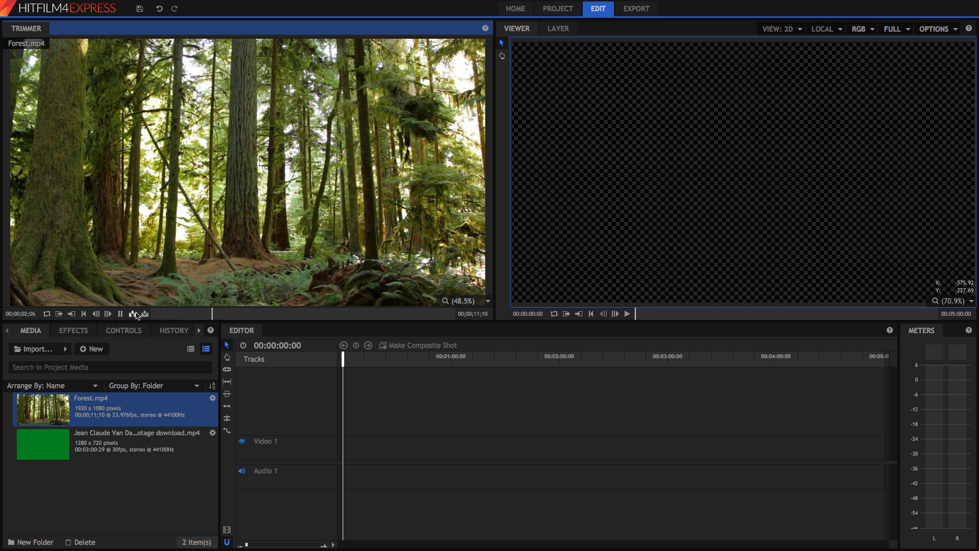
key("space")
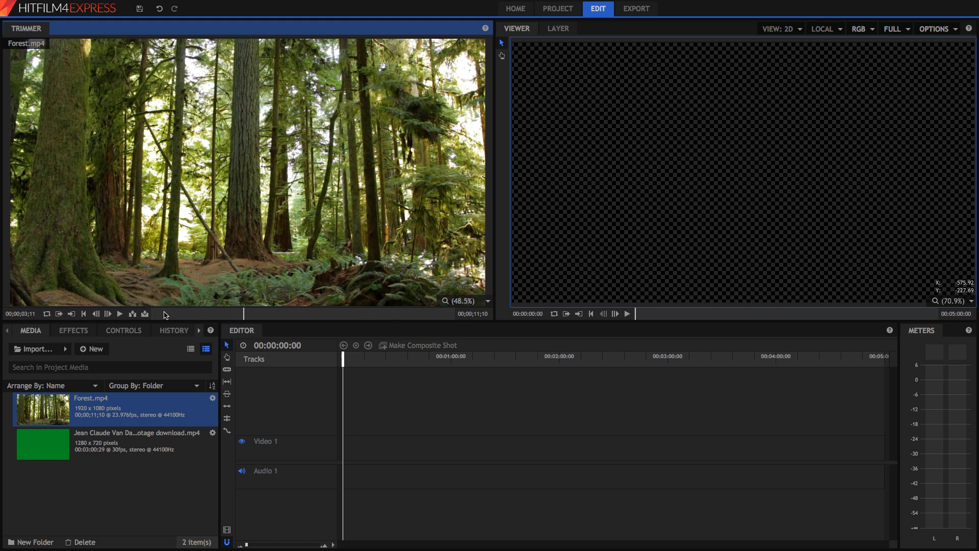
left_click(153, 314)
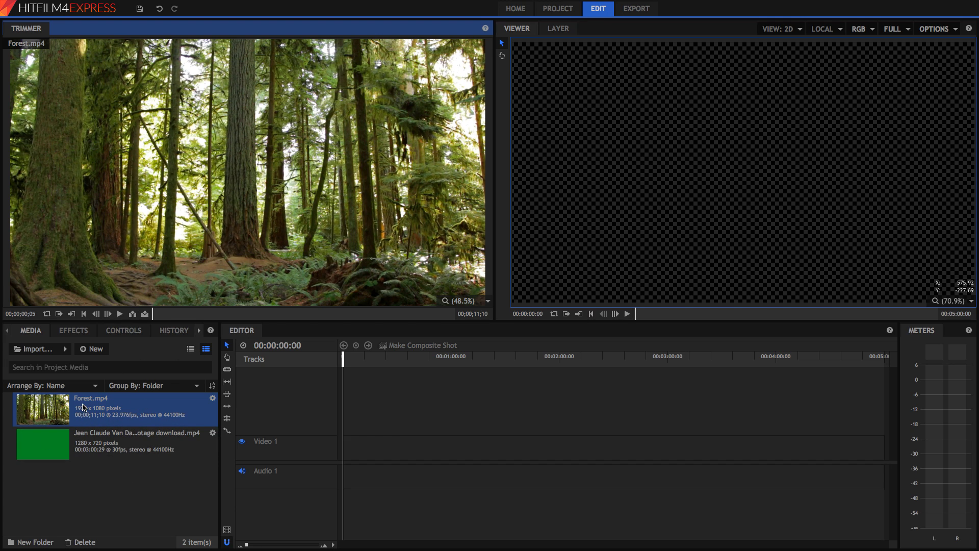
left_click(85, 407)
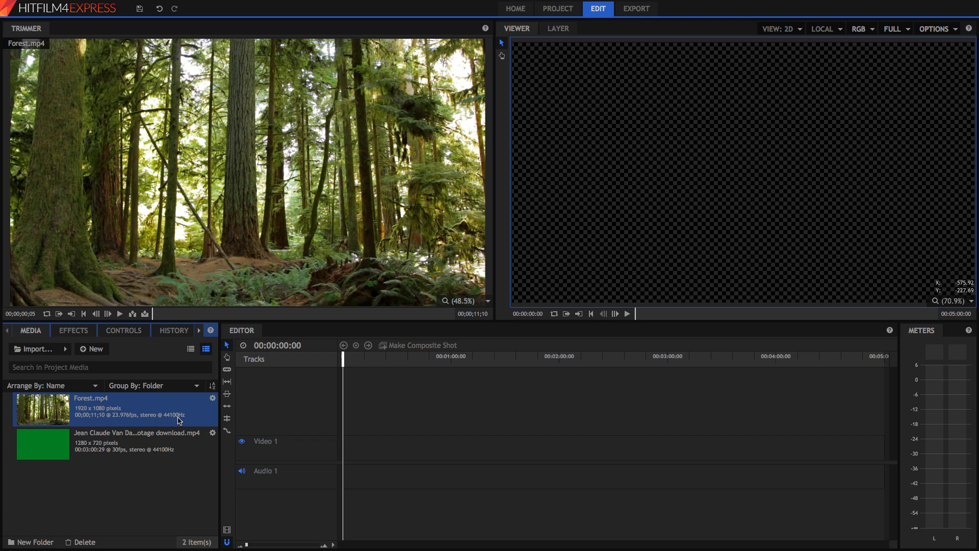
Step: Make a composite shot from Forest.mp4 named 'Green Screen shooting'
right_click(151, 408)
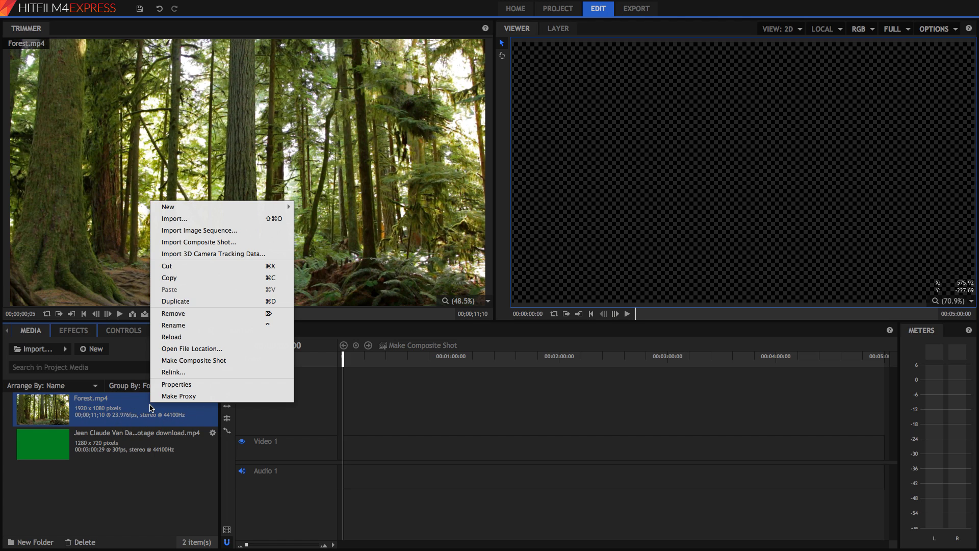
left_click(213, 360)
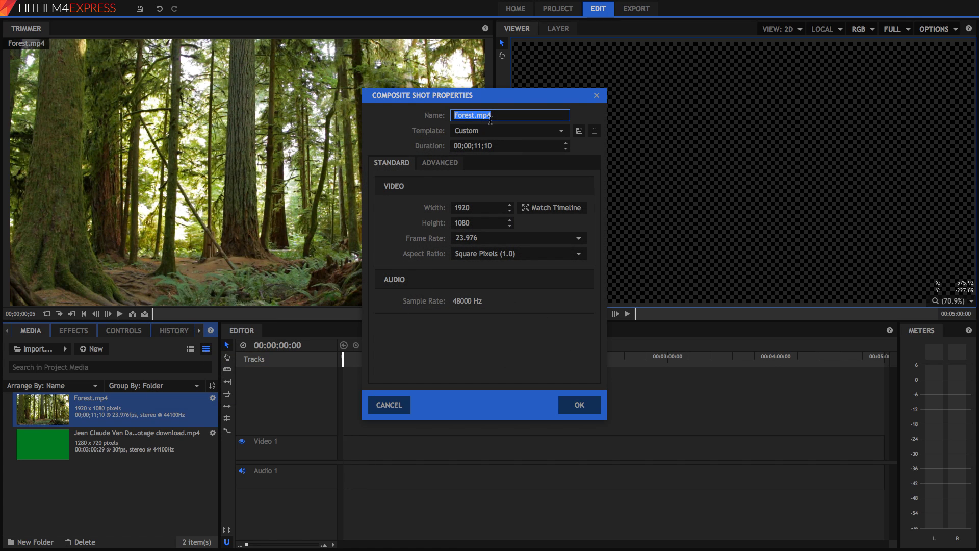
type("Green Screen shooting")
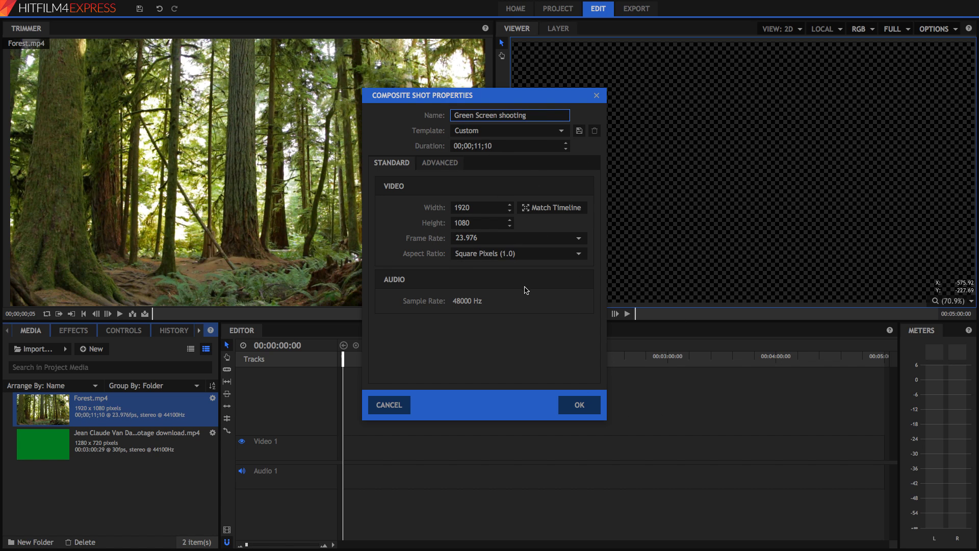
left_click(585, 409)
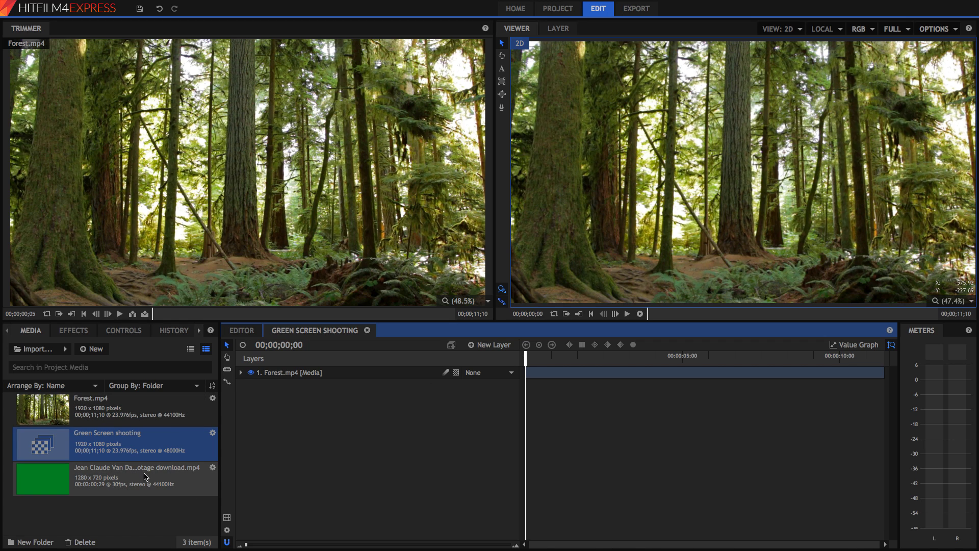
Step: Preview the green-screen actor clip and insert it into the composite above the forest
left_click(145, 477)
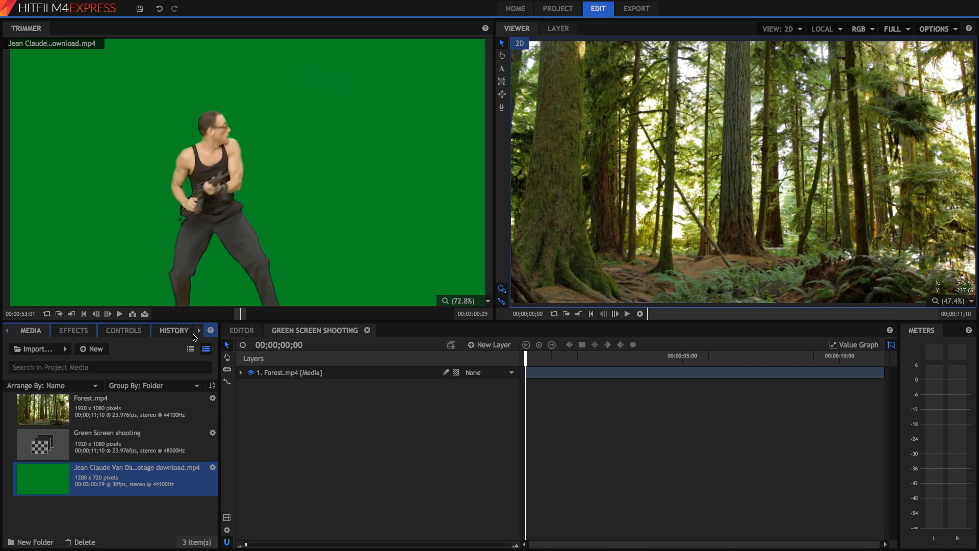
left_click(181, 314)
left_click_drag(184, 316, 233, 310)
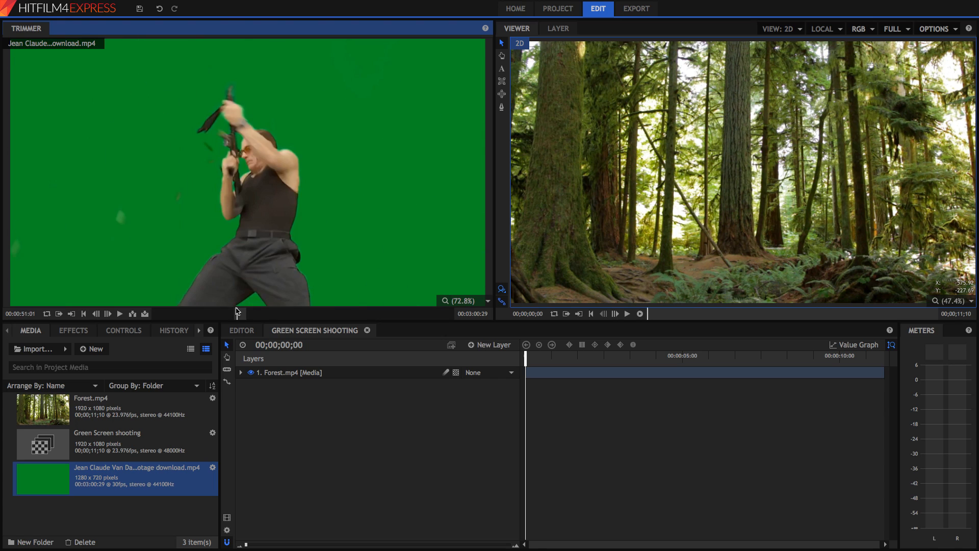
left_click(132, 314)
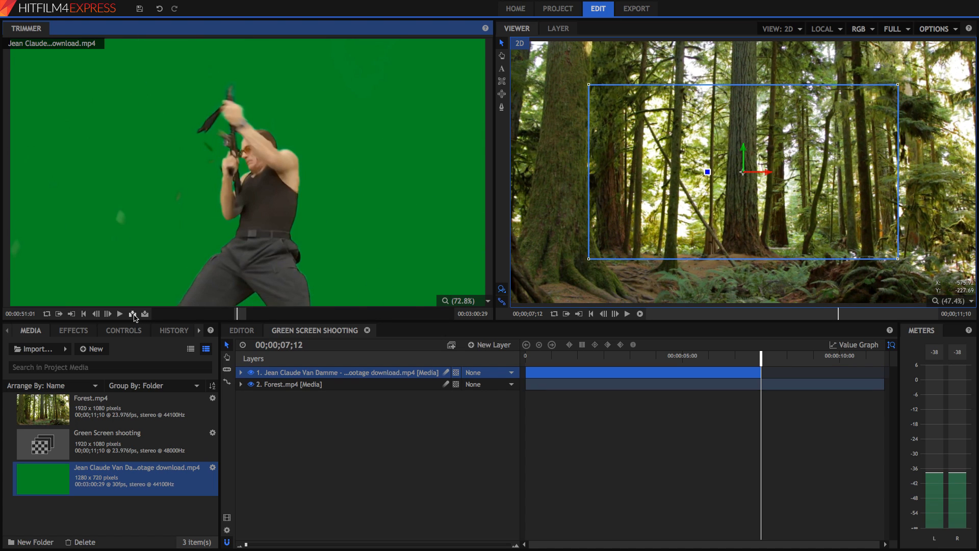
Step: Play the composite from its first frame to check both layers
left_click_drag(544, 361, 526, 362)
key("space")
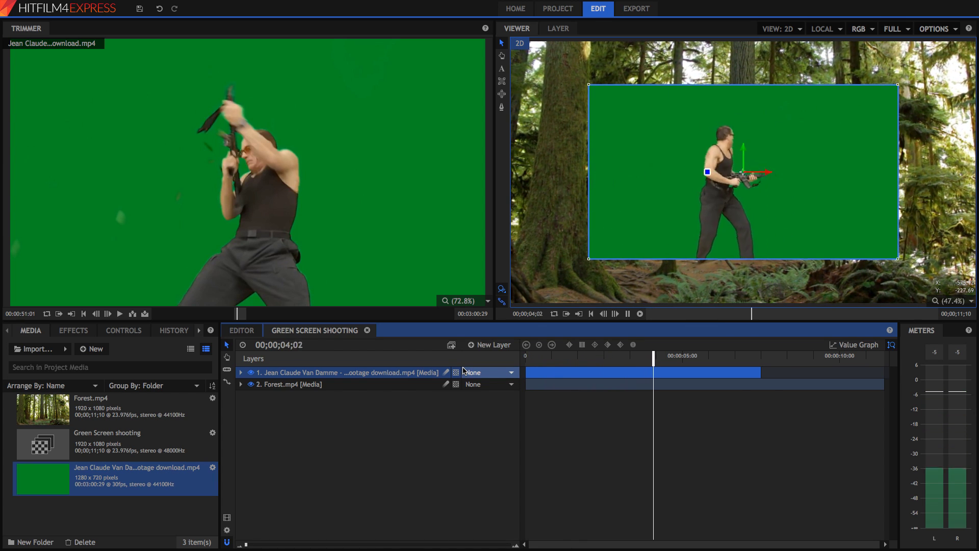
key("space")
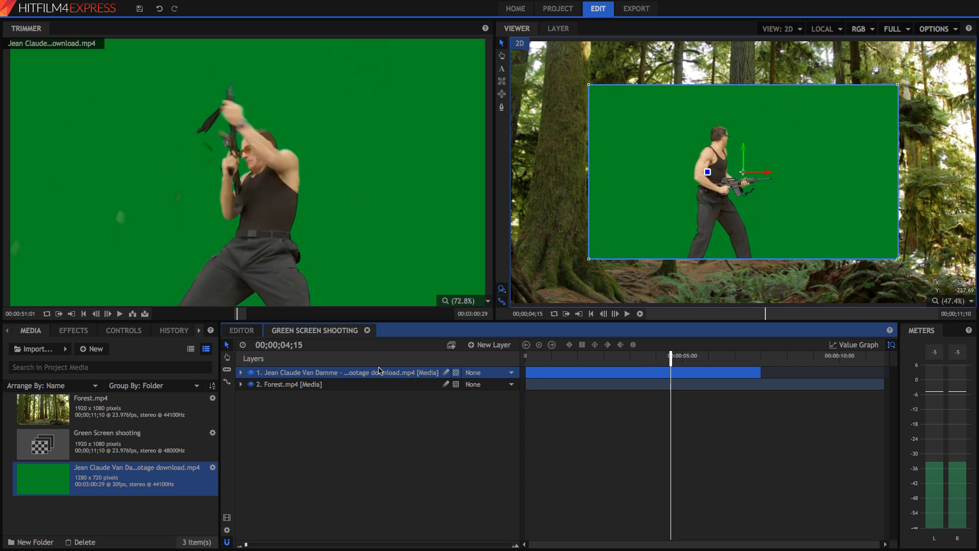
Step: Scale the actor layer to 154% in its Transform settings
left_click(114, 335)
left_click(11, 402)
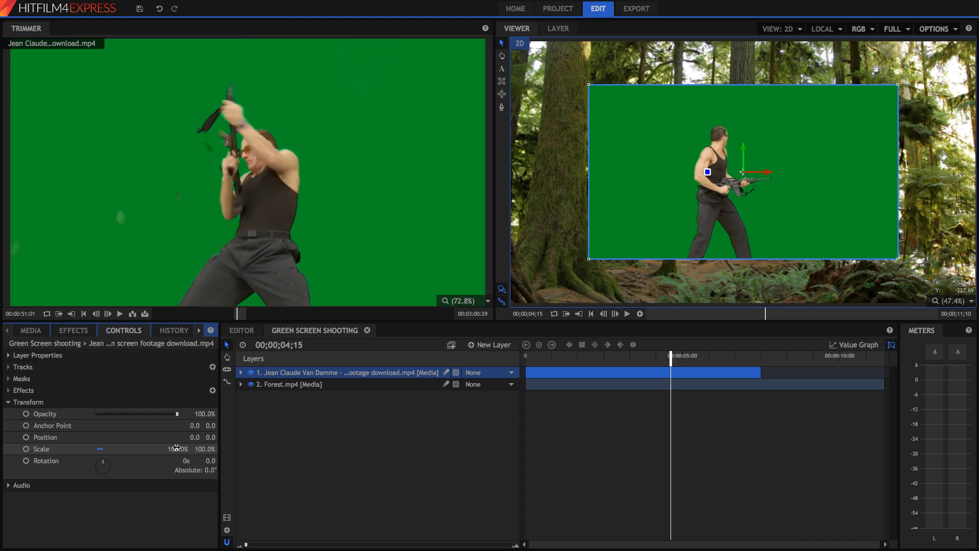
left_click_drag(176, 448, 204, 448)
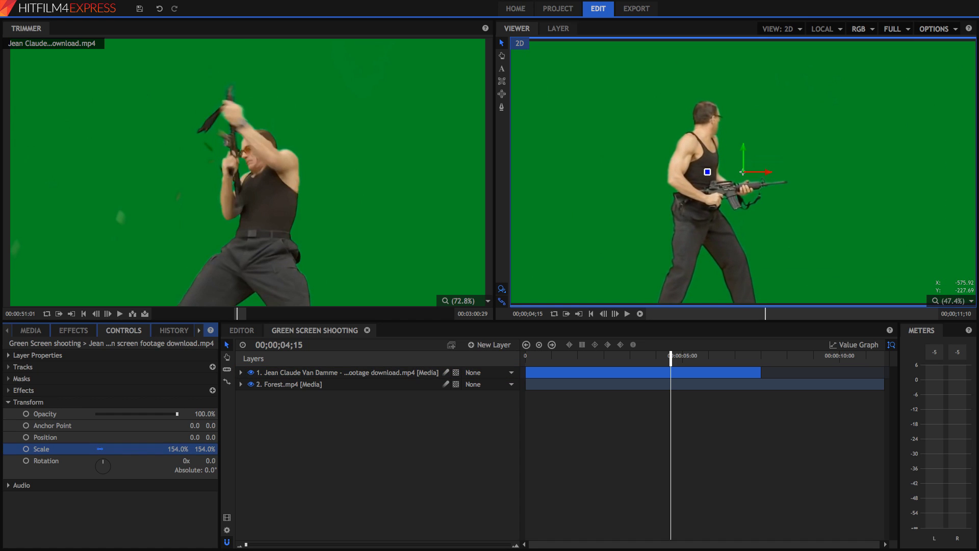
Step: Trim Forest.mp4's out-point to end with the actor clip, then play back from the start
left_click(733, 384)
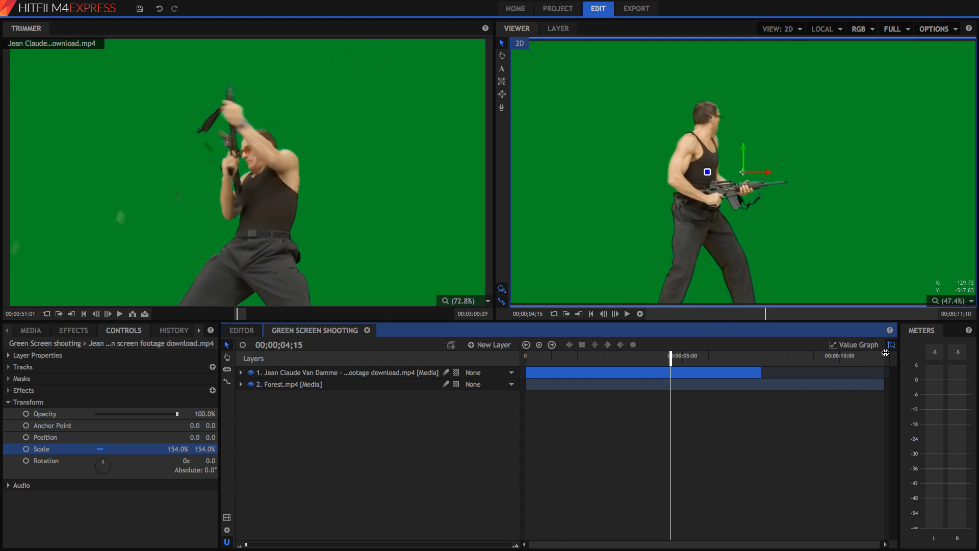
left_click_drag(885, 353, 763, 348)
left_click(758, 376)
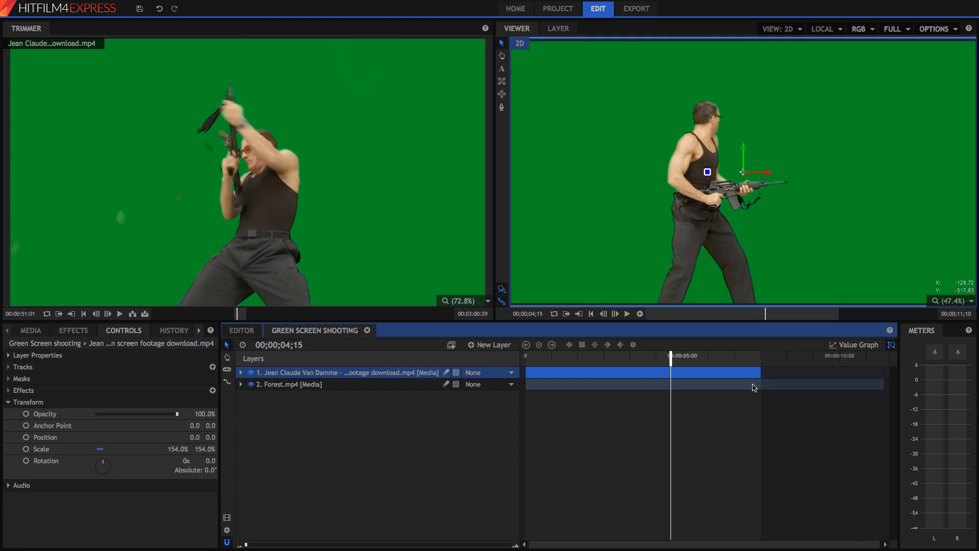
left_click(754, 387)
left_click(752, 377)
left_click_drag(884, 384, 761, 387)
left_click_drag(678, 352, 526, 357)
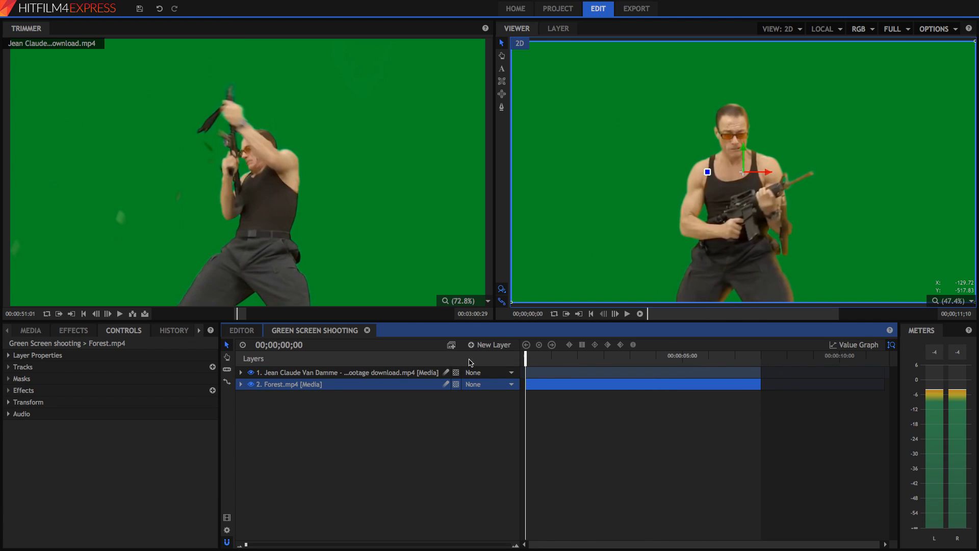
key("space")
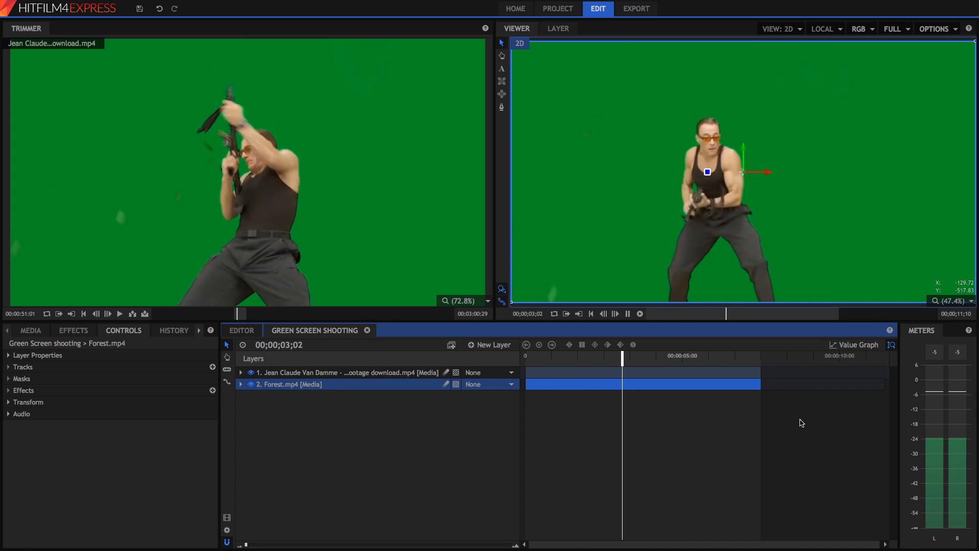
key("space")
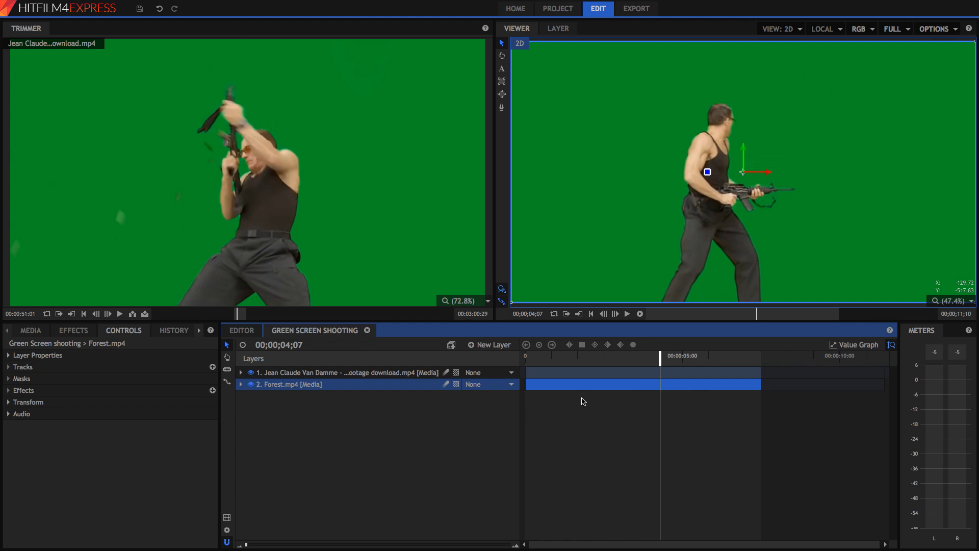
Step: Apply the Presets > 2D Effects > Greenscreen Key preset to the actor layer
left_click(399, 374)
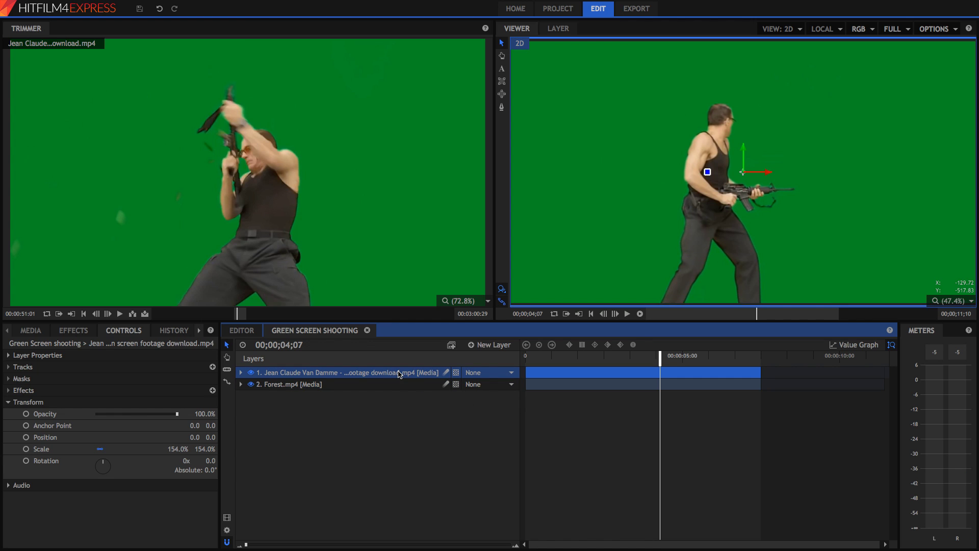
left_click(73, 330)
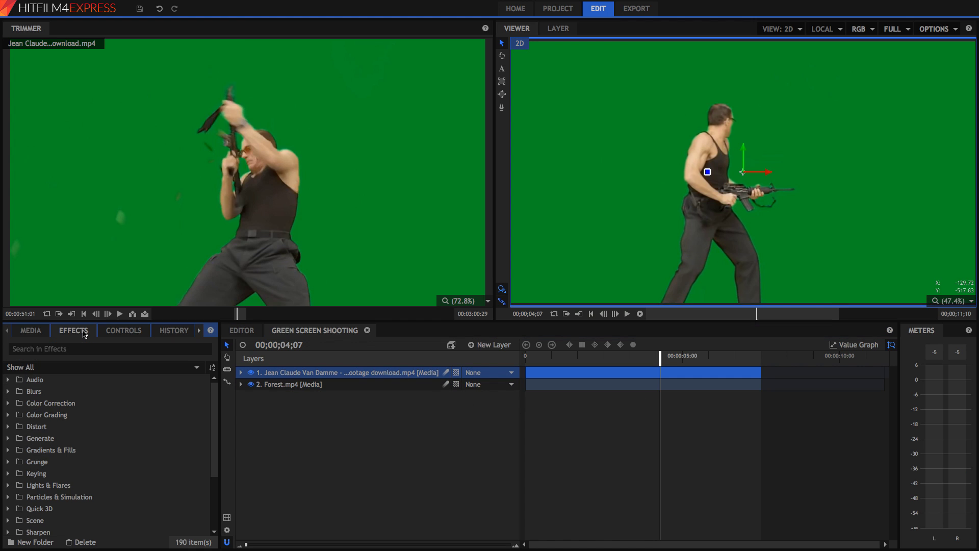
left_click(8, 473)
scroll(11, 476, "down", 2)
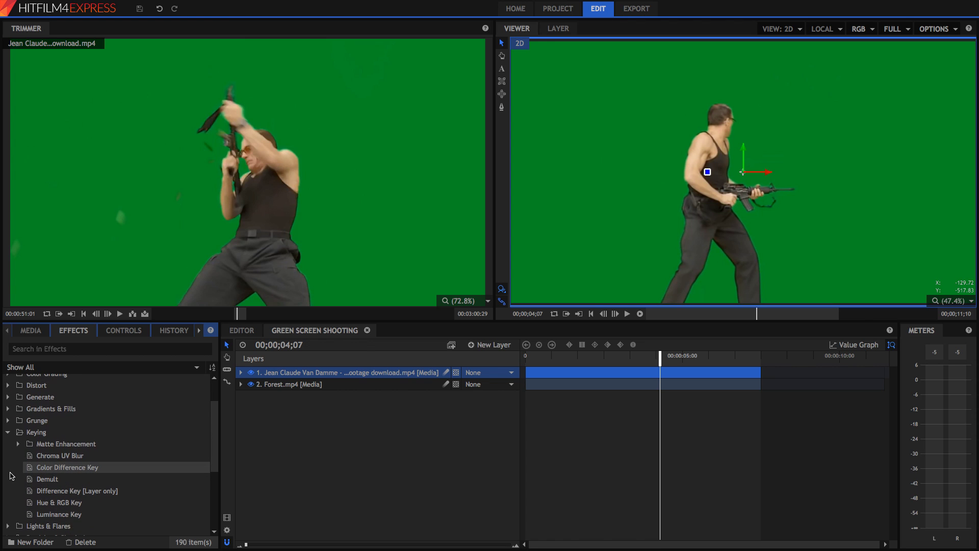
scroll(11, 475, "down", 5)
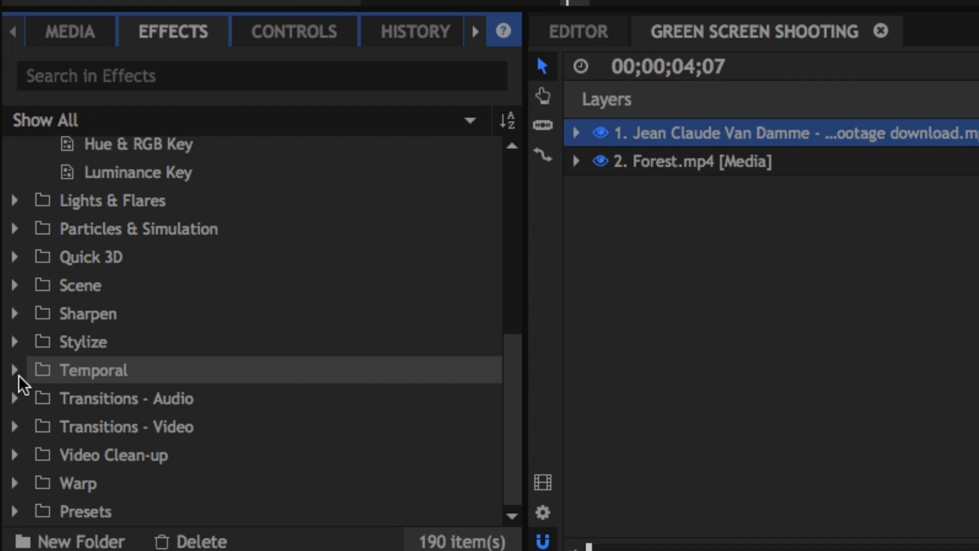
left_click(14, 512)
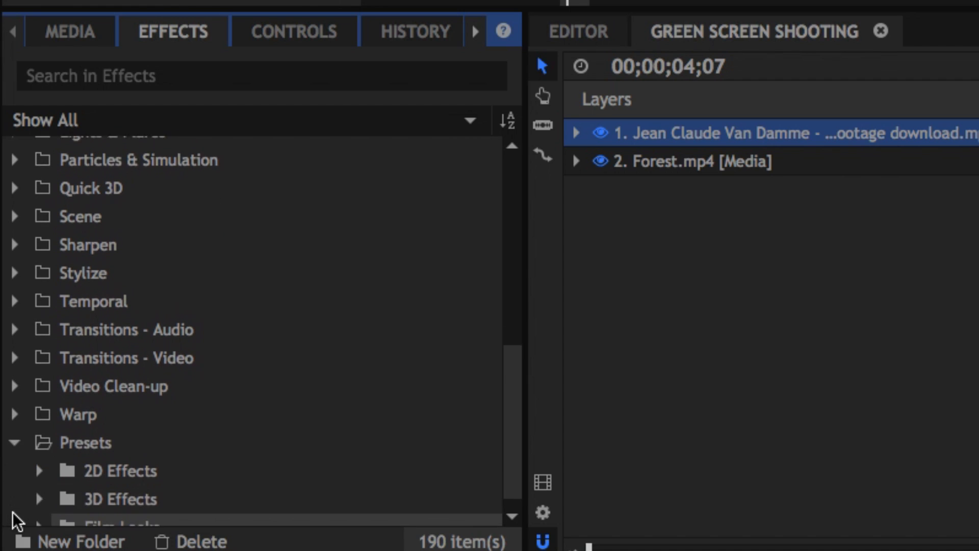
left_click(41, 455)
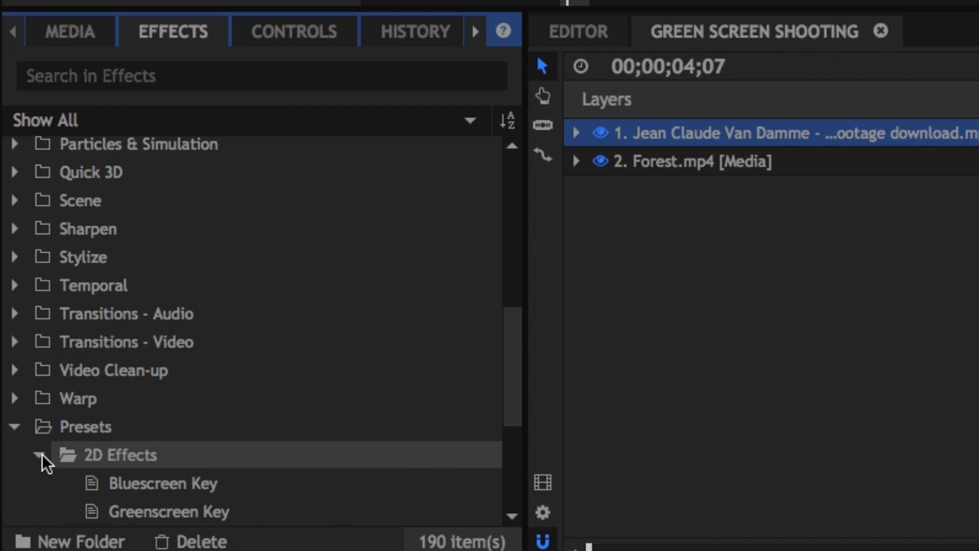
left_click(130, 380)
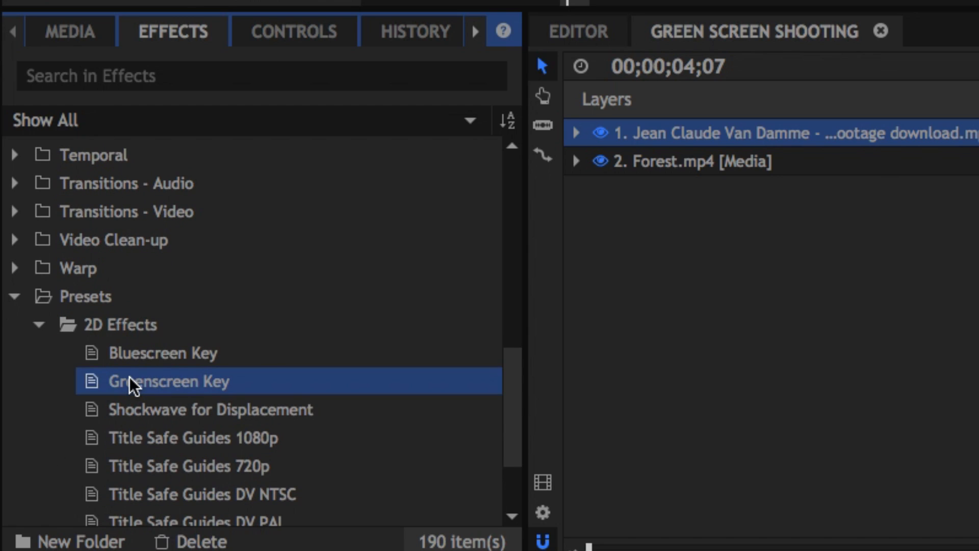
left_click(143, 357)
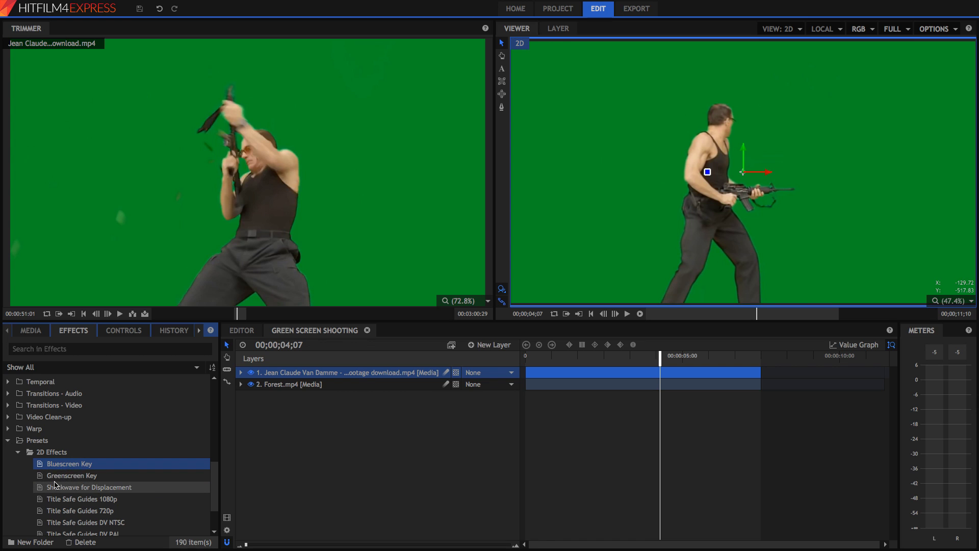
left_click_drag(57, 479, 332, 373)
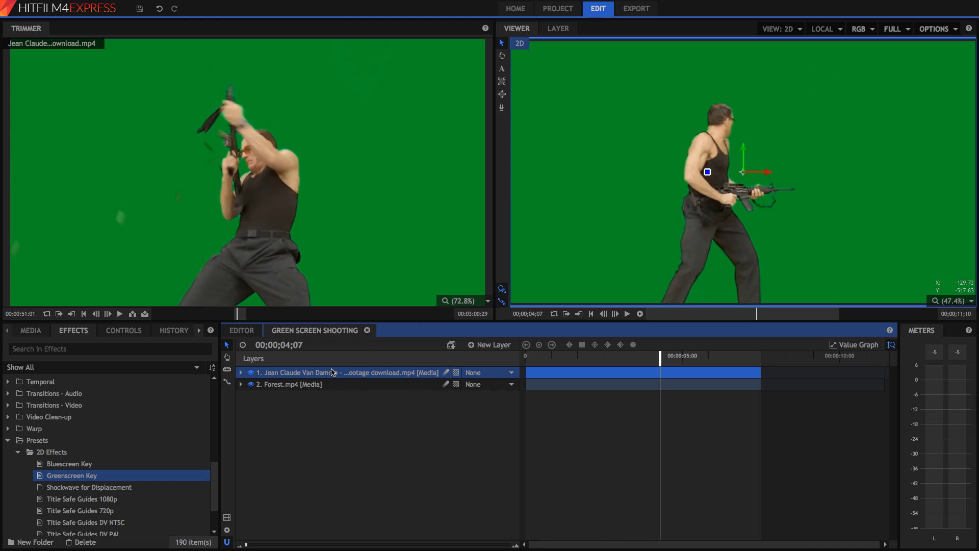
left_click_drag(331, 372, 332, 373)
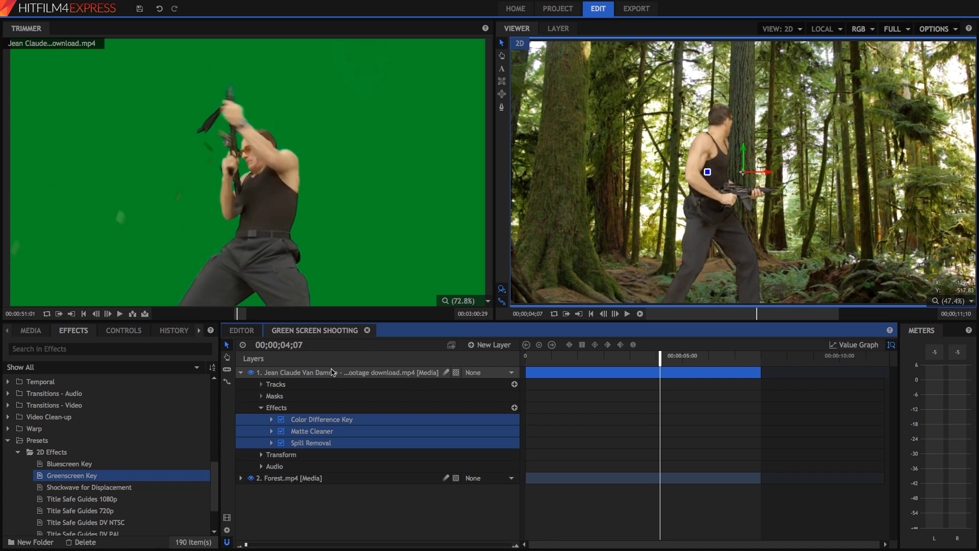
Step: Switch off Matte Cleaner and Spill Removal and expand the Color Difference Key settings
left_click(126, 331)
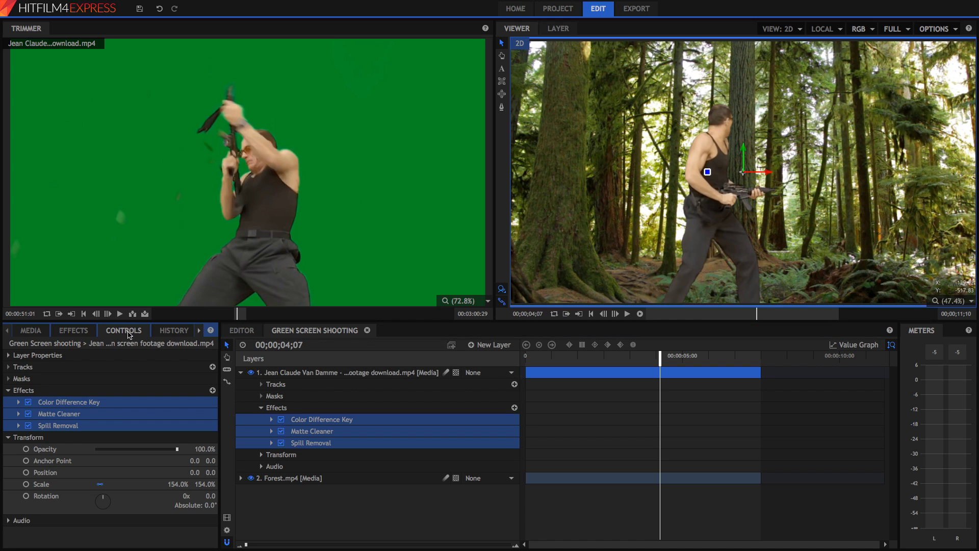
left_click(8, 437)
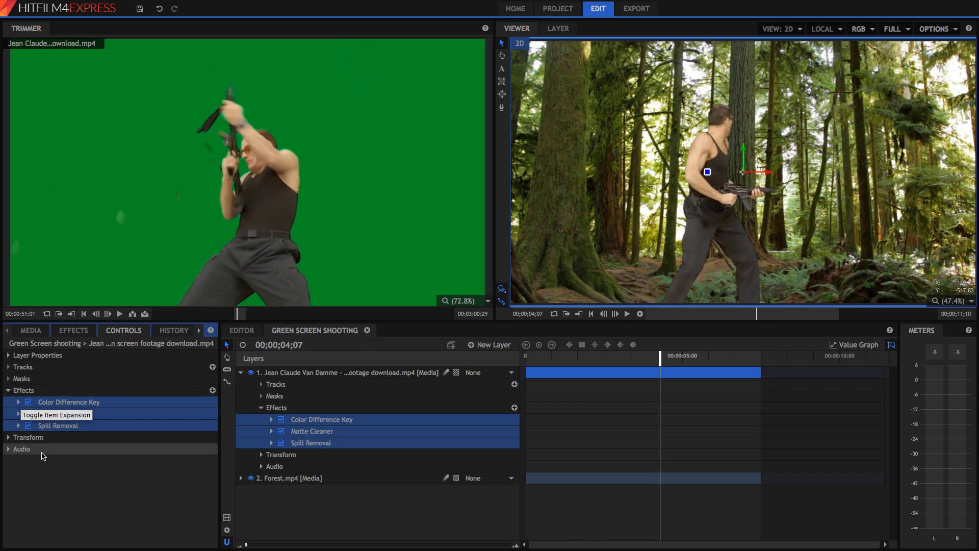
left_click(43, 449)
left_click(19, 403)
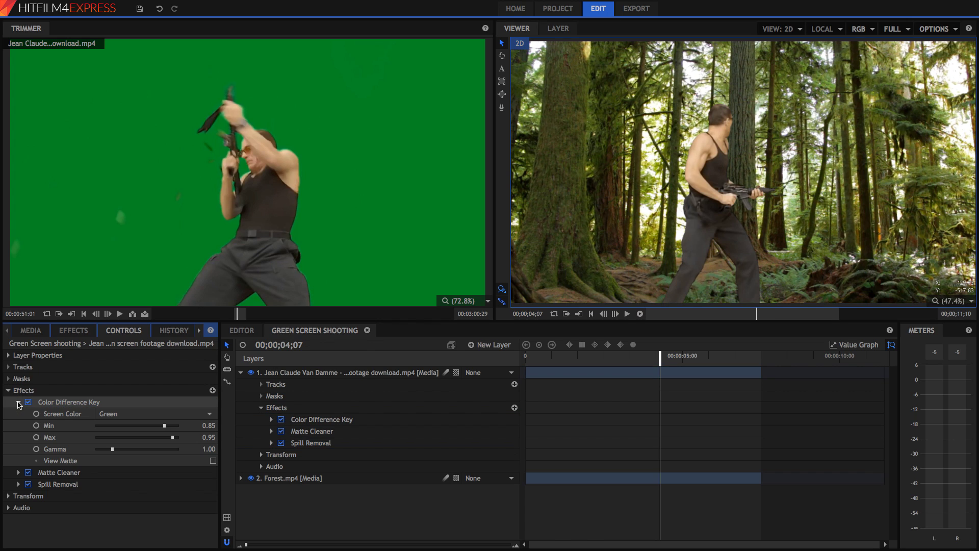
left_click(29, 473)
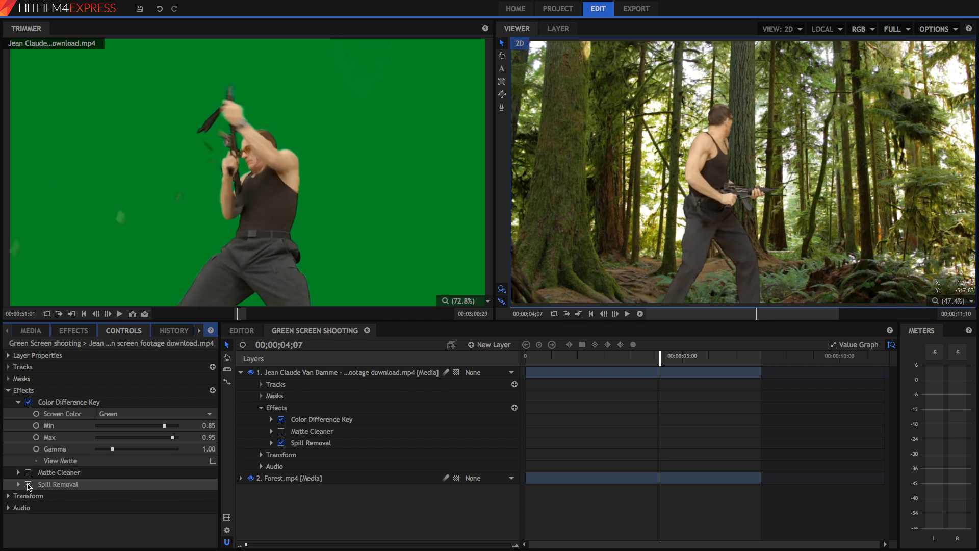
left_click(35, 404)
left_click(29, 403)
left_click(29, 403)
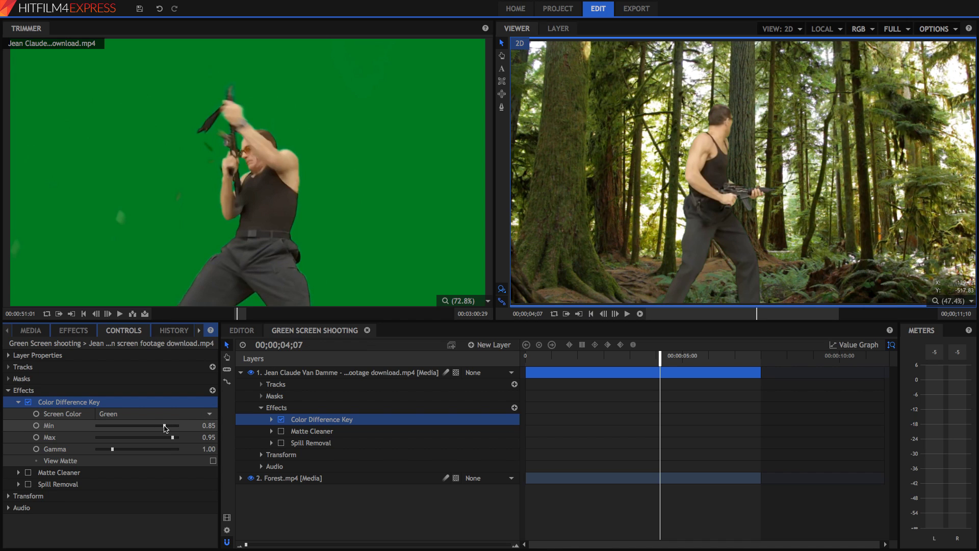
Step: Tune the Color Difference Key to Min 0.89 and Max 0.92, testing Gamma extremes
left_click_drag(164, 428, 173, 429)
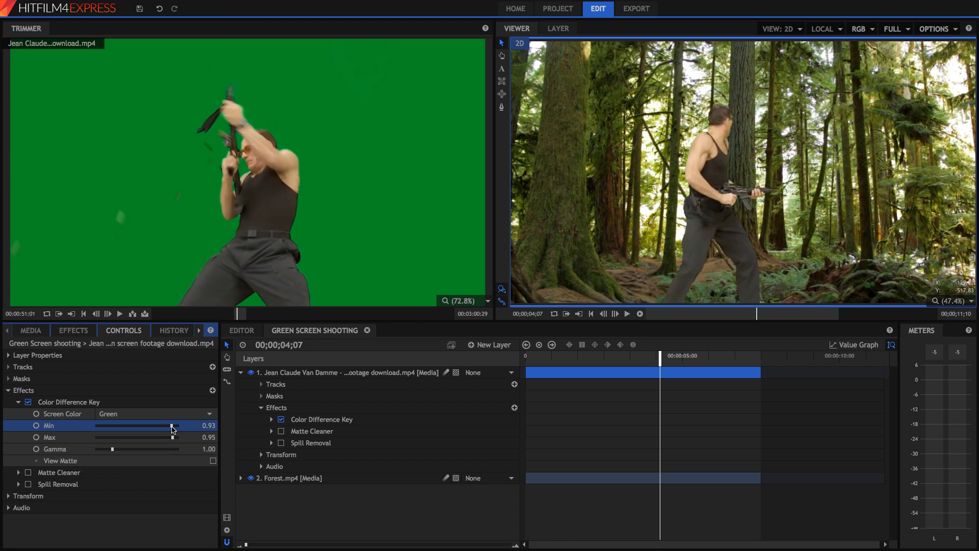
mouse_move(171, 428)
left_mouse_down()
mouse_move(110, 428)
mouse_move(184, 440)
mouse_move(155, 426)
mouse_move(168, 427)
mouse_move(184, 432)
mouse_move(79, 428)
mouse_move(169, 446)
left_mouse_up()
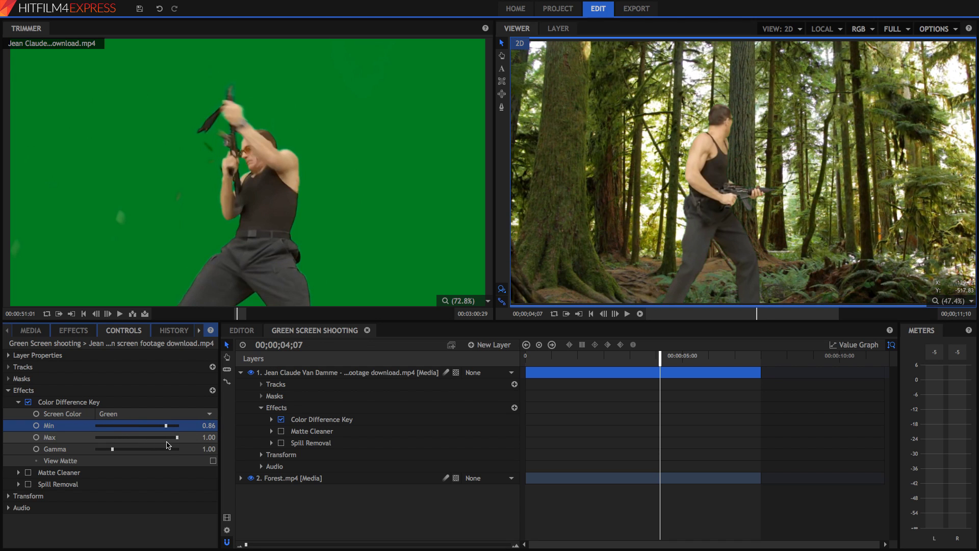
left_click(174, 438)
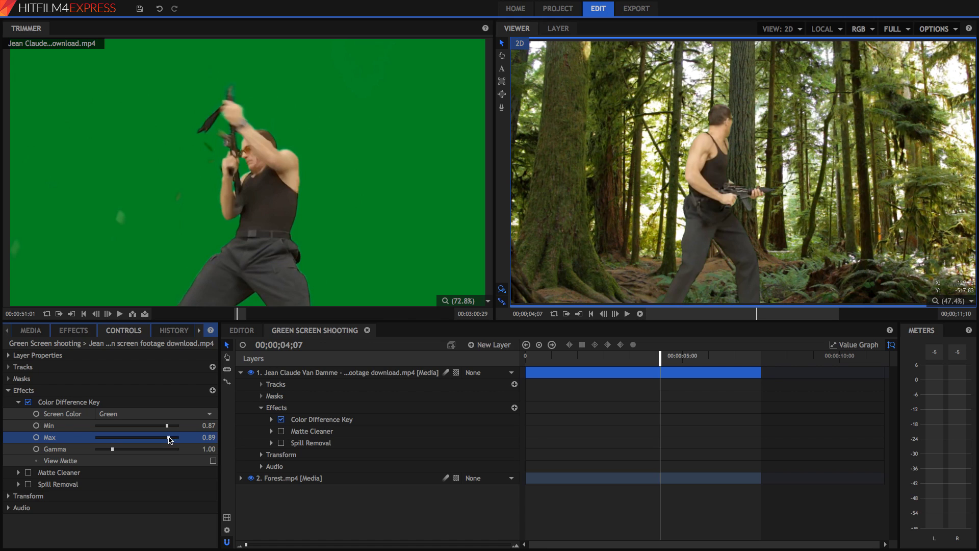
left_click_drag(170, 440, 170, 439)
left_click_drag(170, 439, 170, 428)
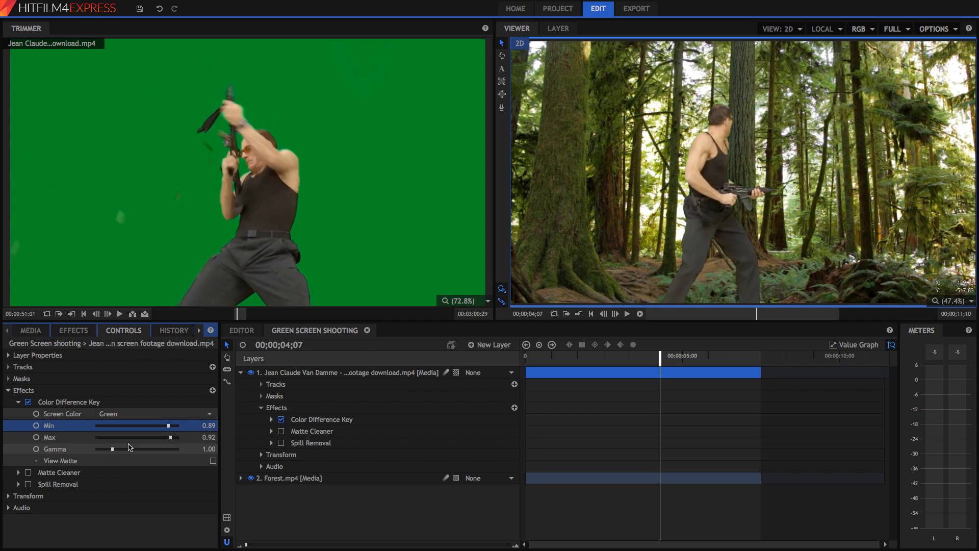
left_click(113, 449)
left_click_drag(112, 449, 184, 461)
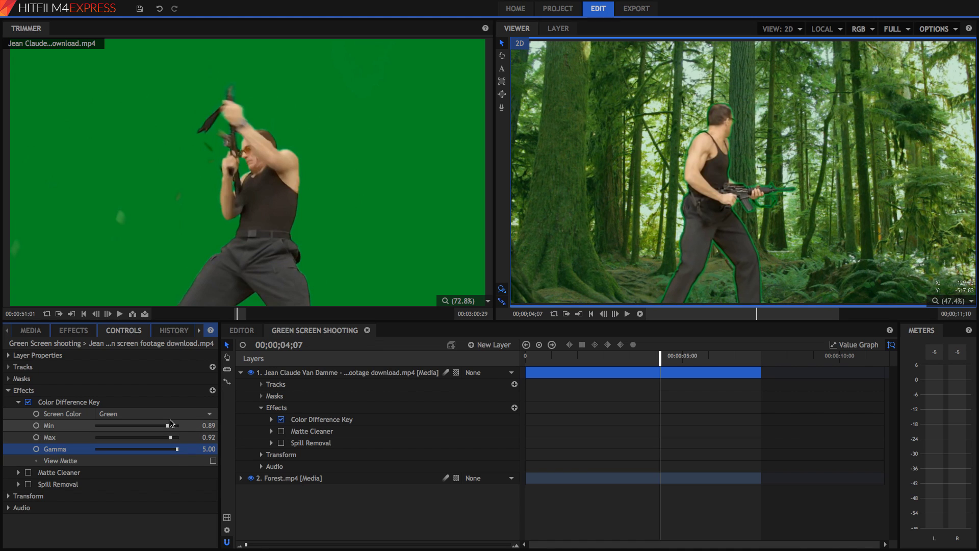
mouse_move(174, 450)
left_mouse_down()
mouse_move(71, 454)
mouse_move(169, 449)
mouse_move(176, 463)
left_mouse_up()
Step: Reset Gamma to 1.00 and view the key's matte at frame 00;00;00;13
double_click(209, 449)
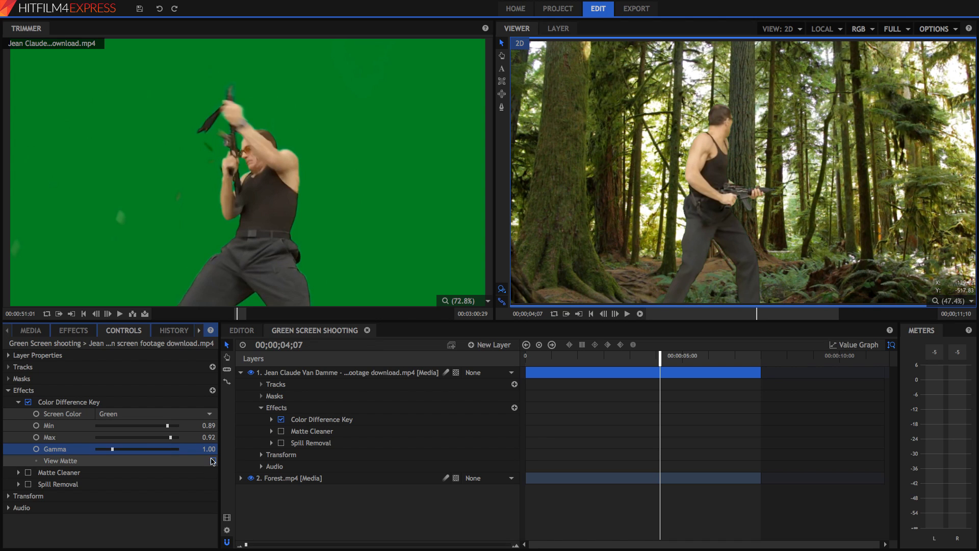
left_click(213, 461)
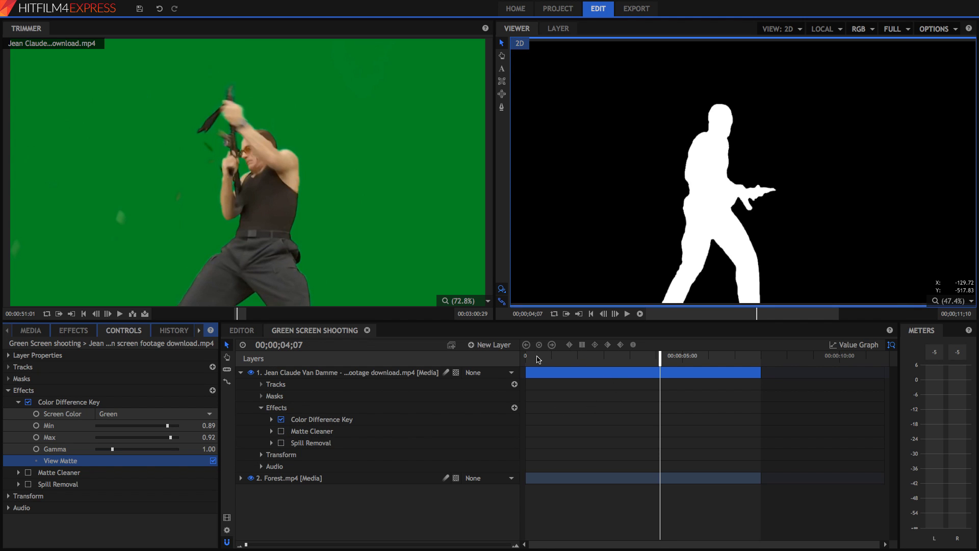
mouse_move(538, 360)
left_mouse_down()
mouse_move(551, 355)
mouse_move(543, 355)
left_mouse_up()
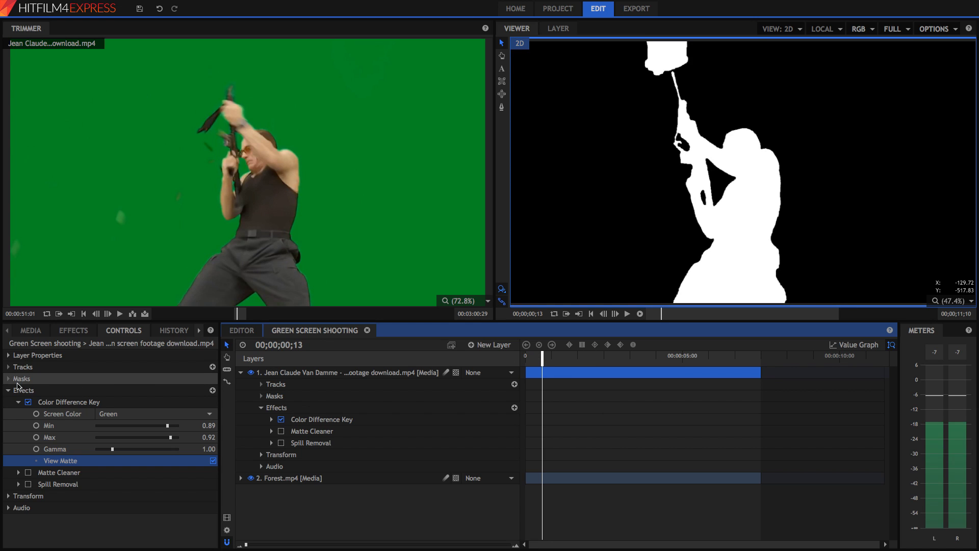
Step: Test the key toggle and Min/Max tweaks, undo them, and turn off View Matte
left_click(28, 402)
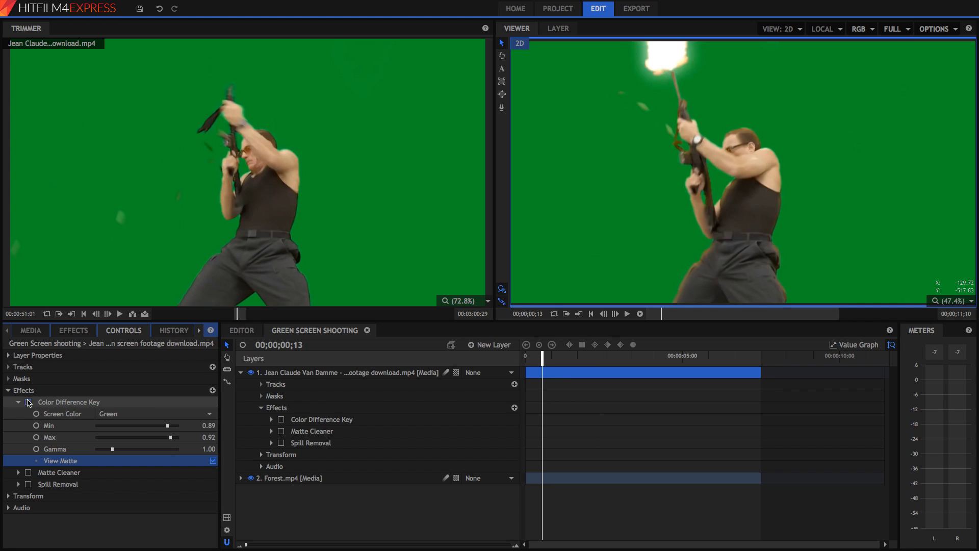
left_click(28, 402)
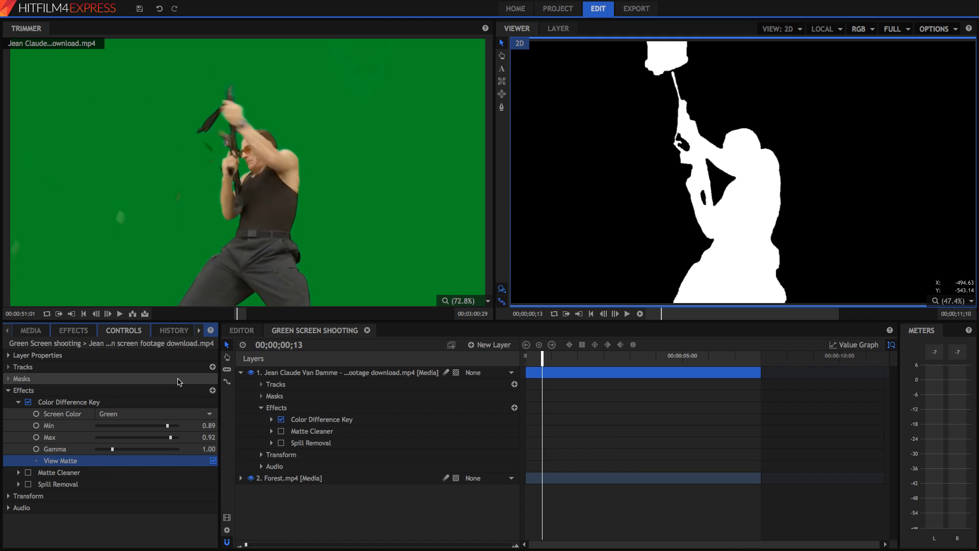
left_click(173, 437)
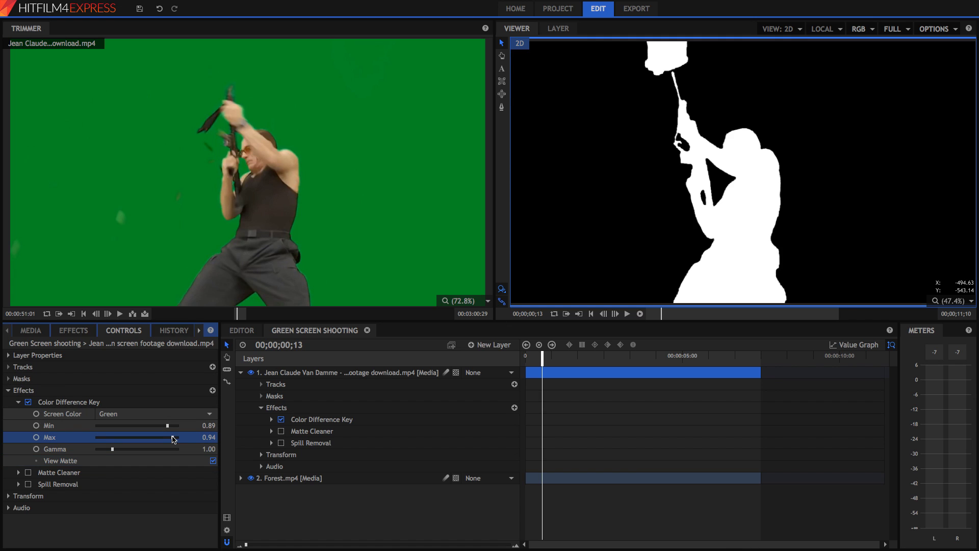
left_click_drag(170, 425, 176, 428)
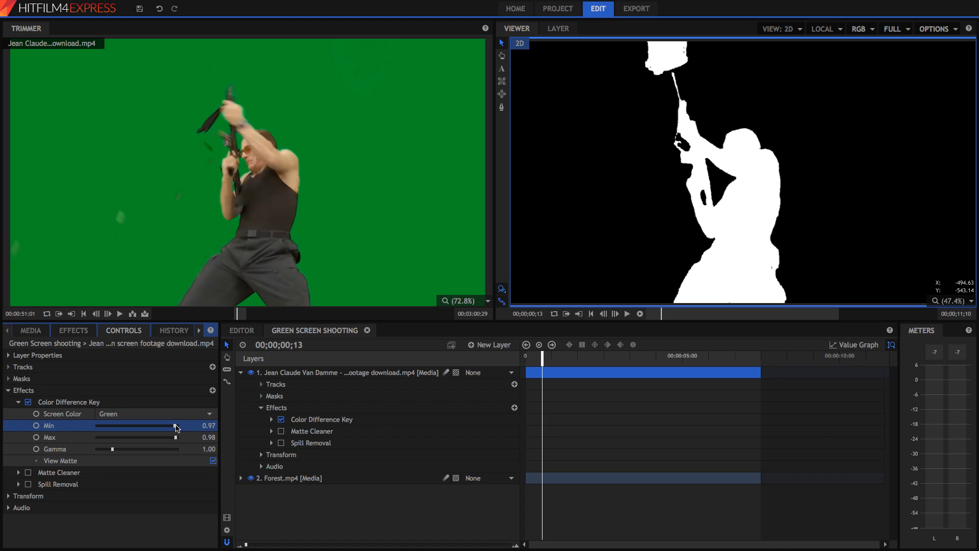
left_click(706, 280)
key("ctrl+z")
key("ctrl+z")
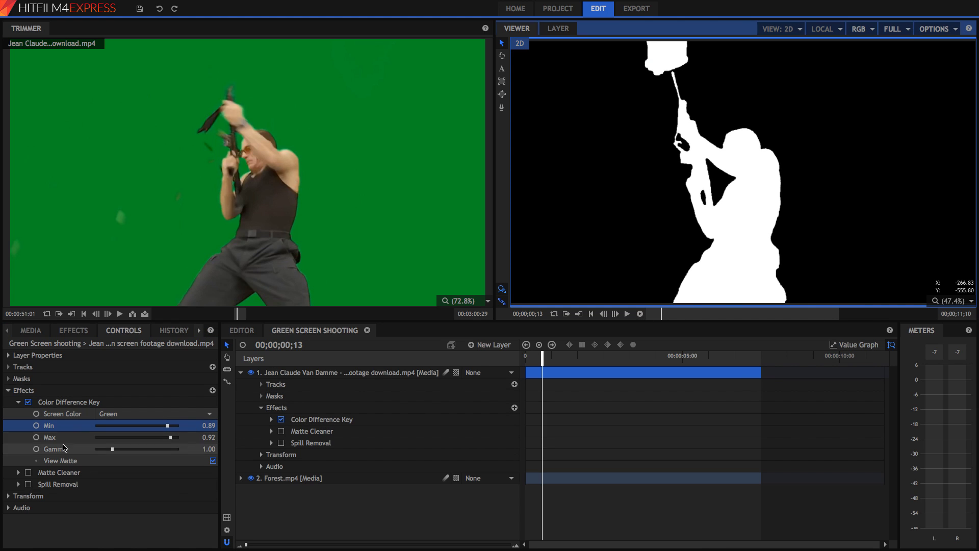
left_click(213, 461)
Step: Re-enable Matte Cleaner with Smooth 1.00px and Feather 2.0px
left_click(213, 461)
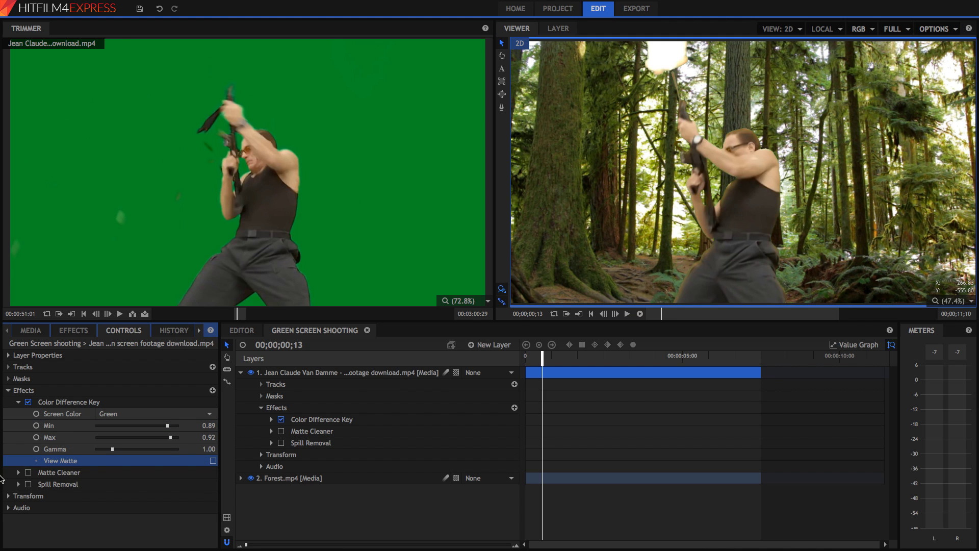
left_click(28, 473)
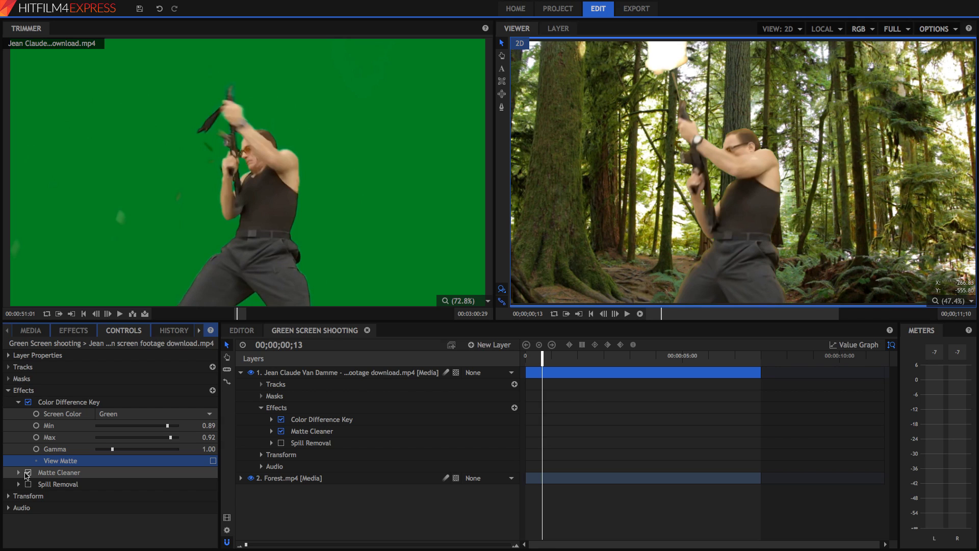
left_click(21, 473)
scroll(22, 475, "down", 1)
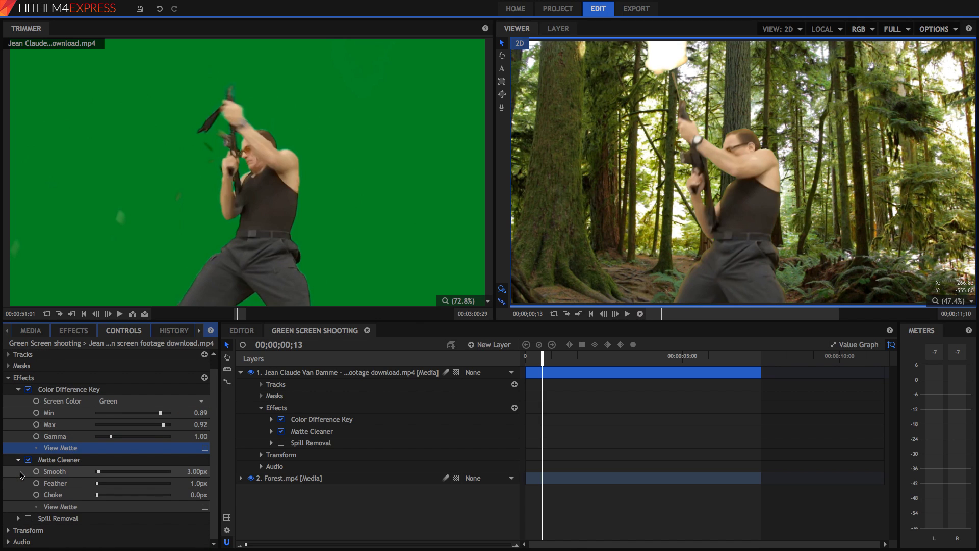
left_click_drag(100, 473, 88, 501)
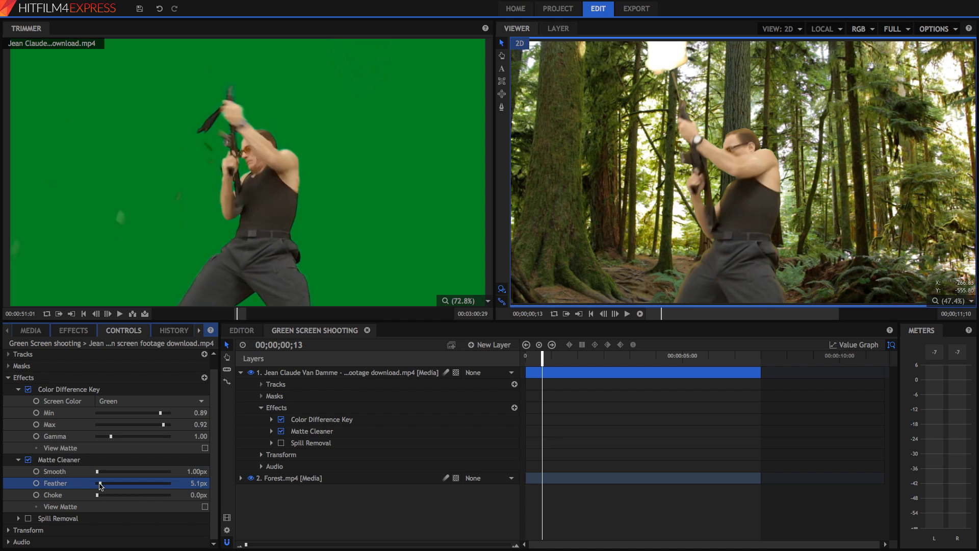
mouse_move(100, 486)
left_mouse_down()
mouse_move(152, 489)
mouse_move(101, 494)
left_mouse_up()
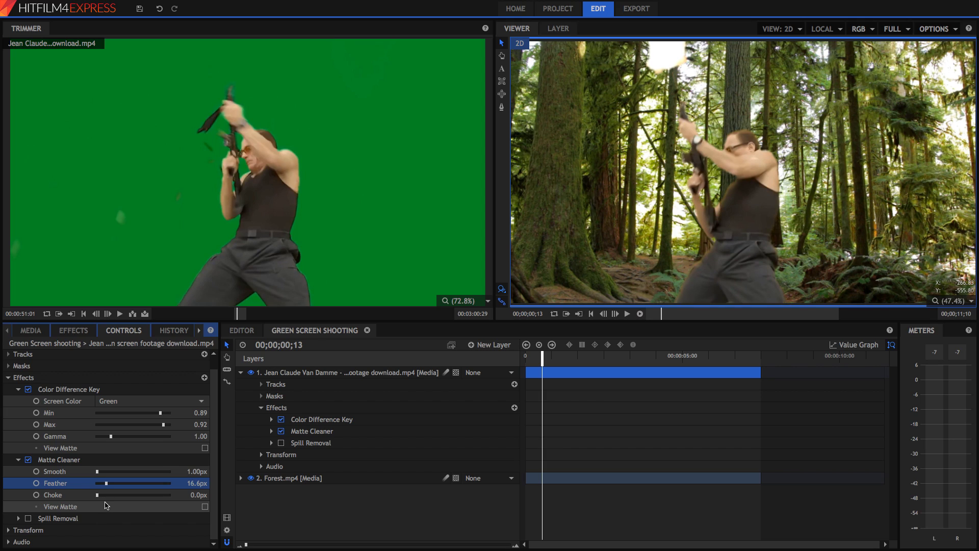
left_click_drag(195, 488, 196, 486)
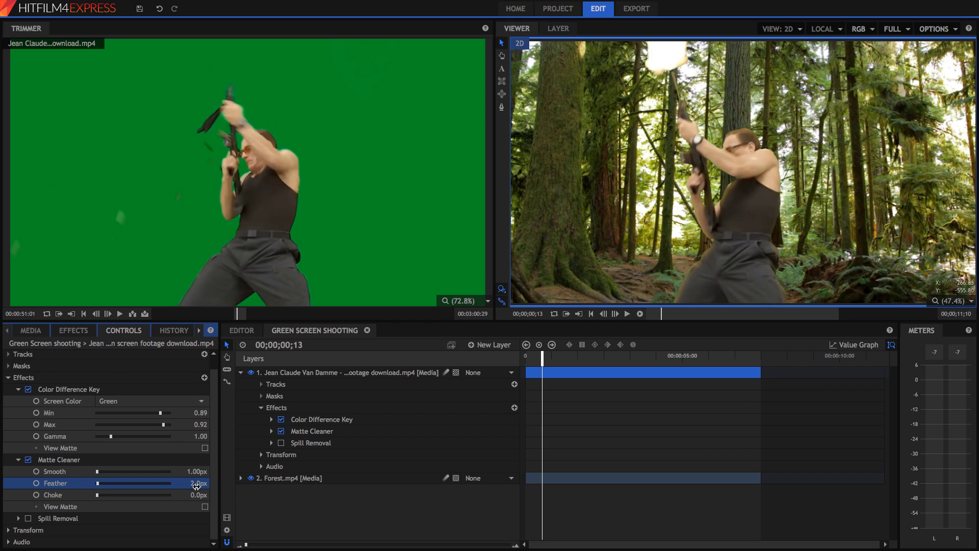
Step: Set Matte Cleaner Choke to 0.0px and briefly check its cleaned matte view
left_click(577, 405)
left_click(798, 192)
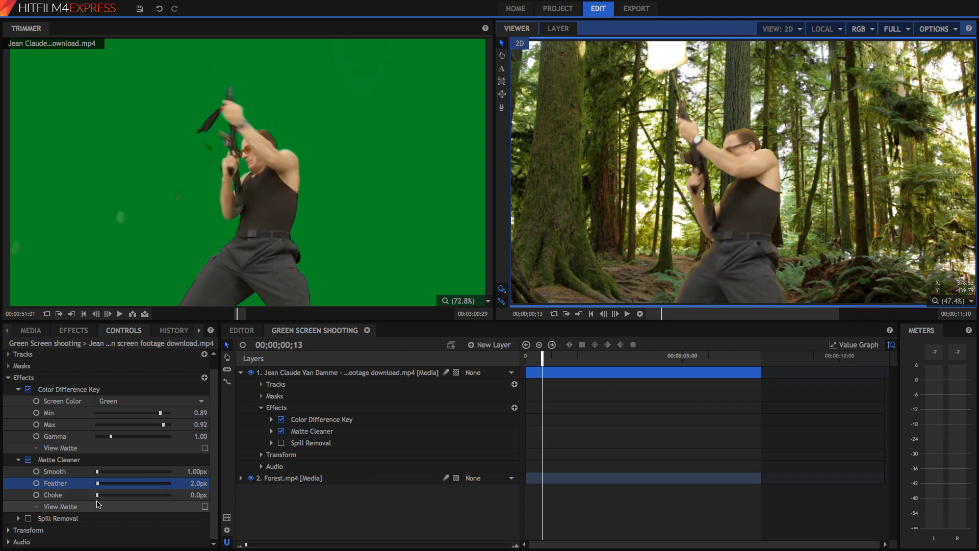
left_click_drag(98, 497, 72, 498)
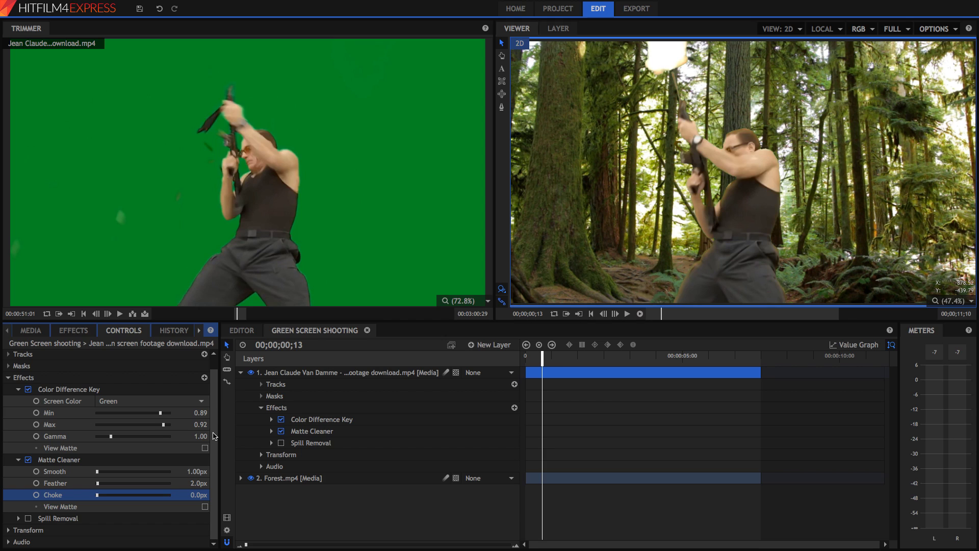
left_click(204, 507)
left_click(204, 507)
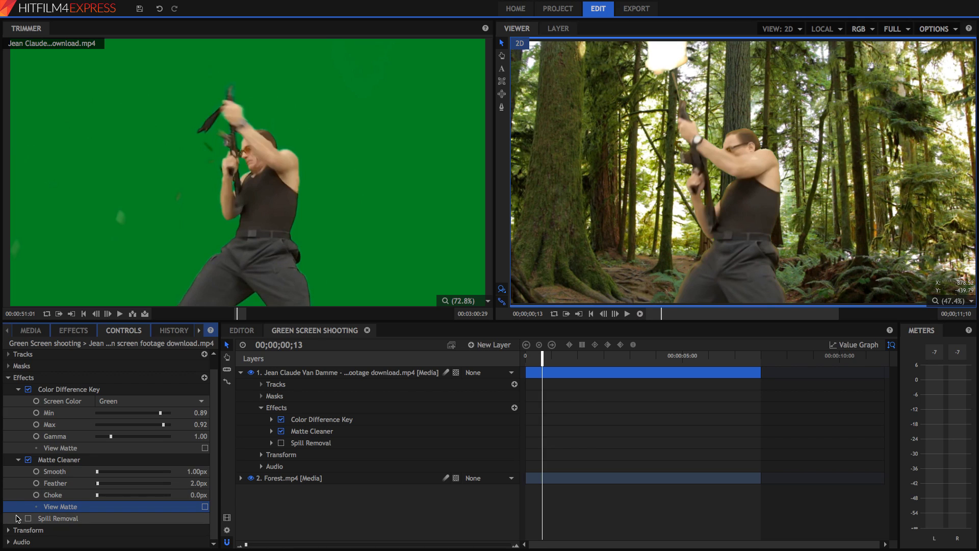
Step: Turn on Spill Removal and set its screen colour to Green
left_click(18, 518)
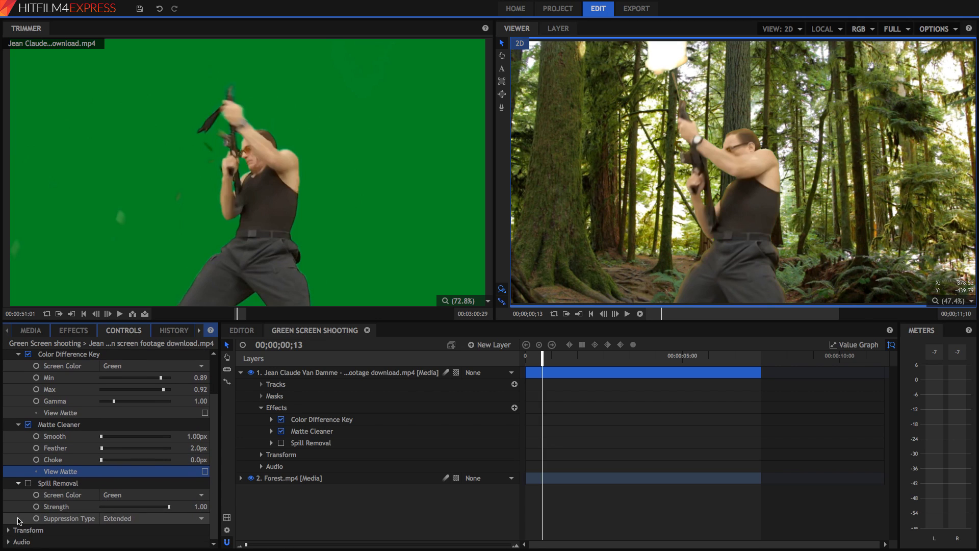
left_click(28, 483)
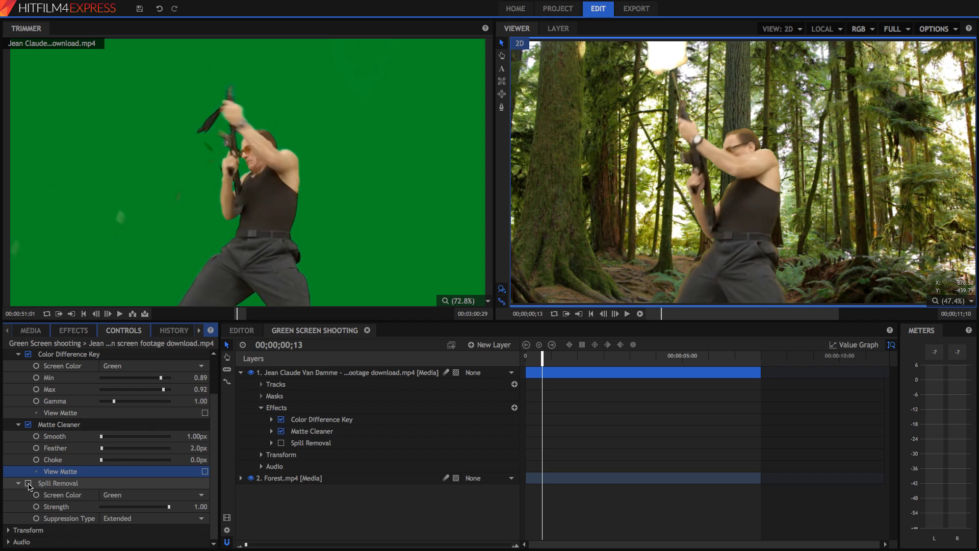
left_click(28, 483)
left_click(124, 486)
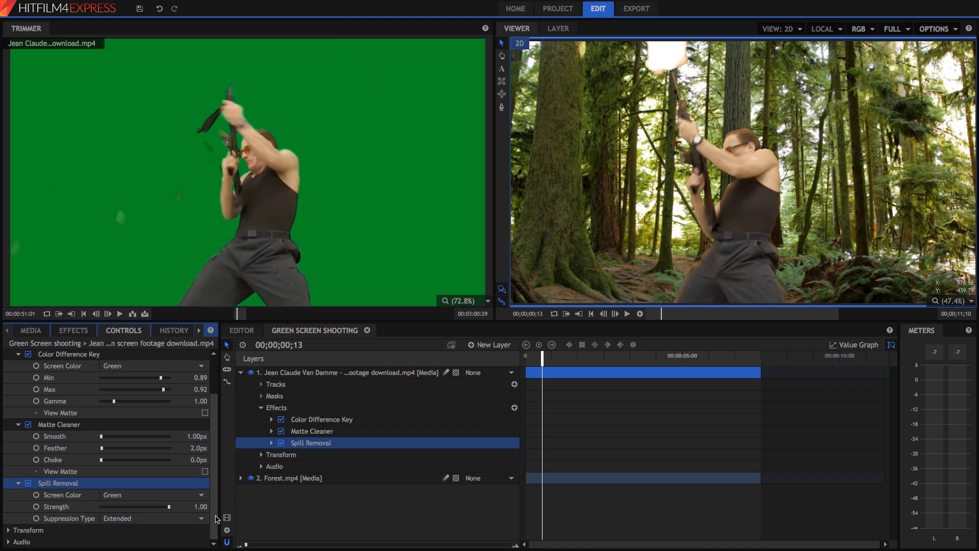
left_click(166, 496)
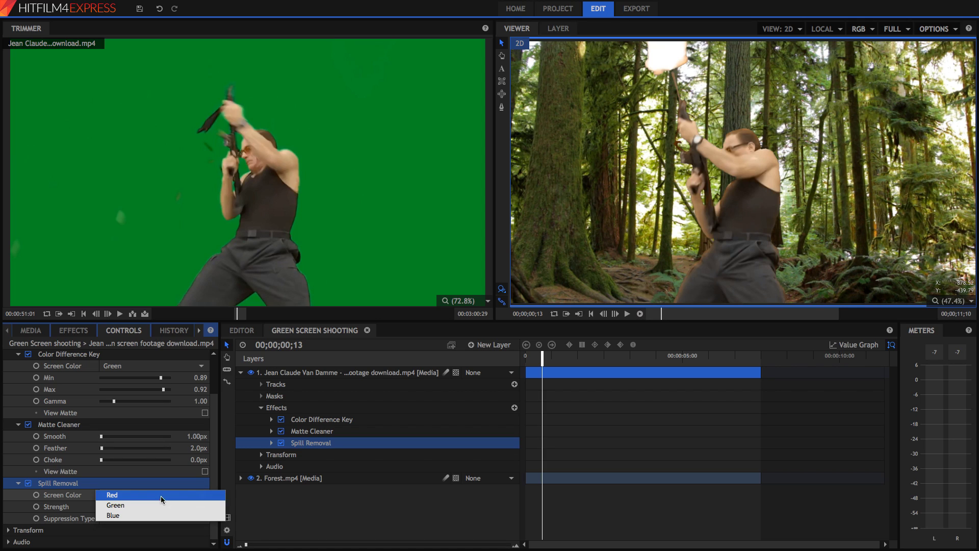
left_click(156, 505)
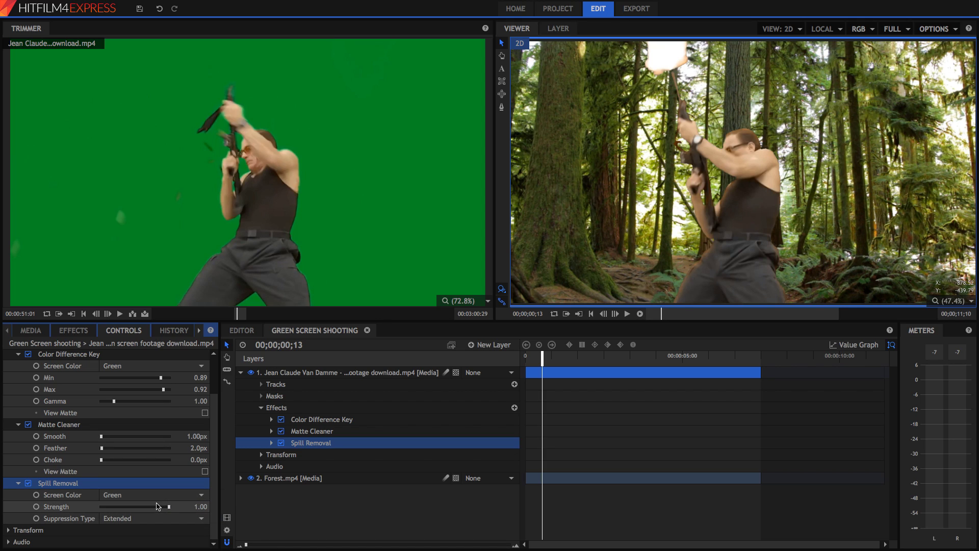
Step: Set spill Strength to 1.00 with Extended suppression and nudge the actor lower
left_click_drag(133, 507, 44, 508)
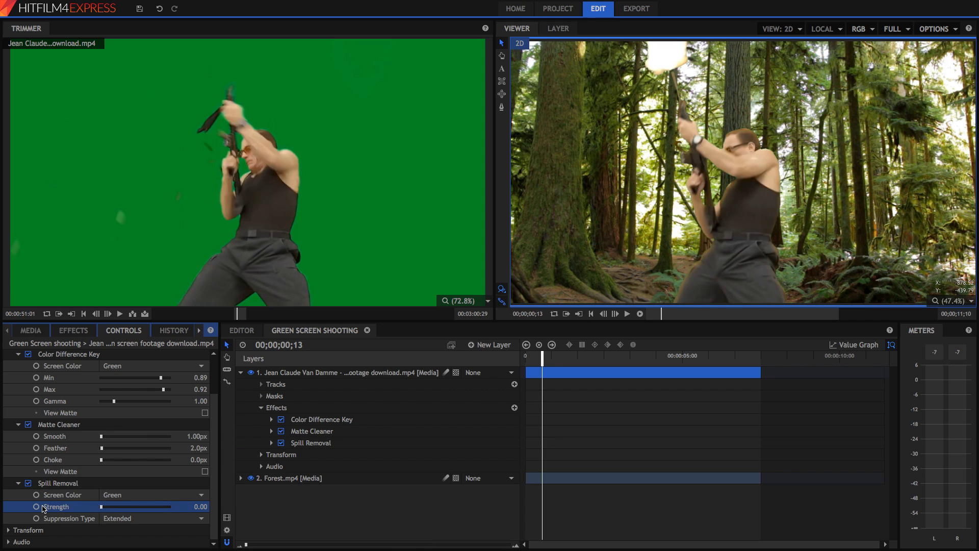
left_click(153, 518)
left_click(315, 378)
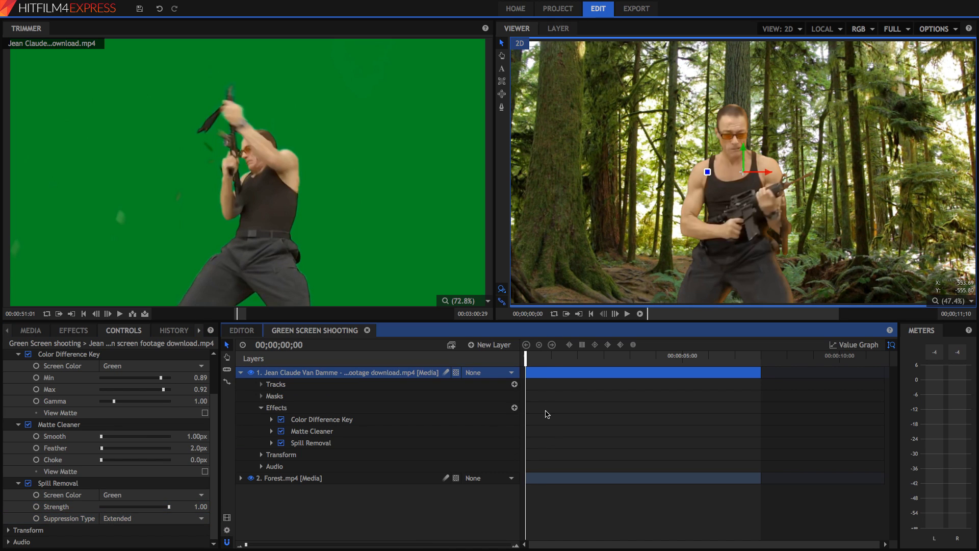
left_click_drag(745, 152, 744, 164)
left_click(615, 391)
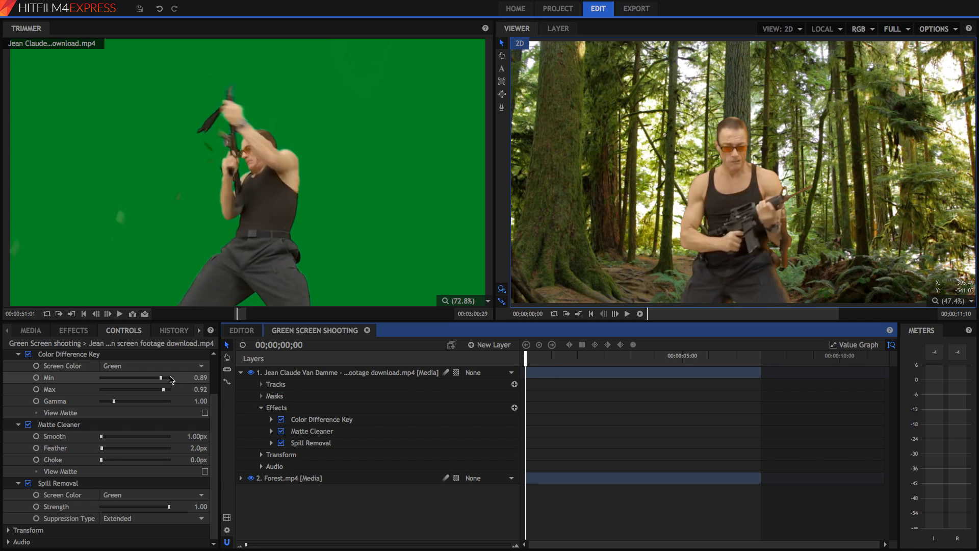
Step: Search the effects for 'lens' and apply Lens Blur to the Forest.mp4 layer
left_click(87, 332)
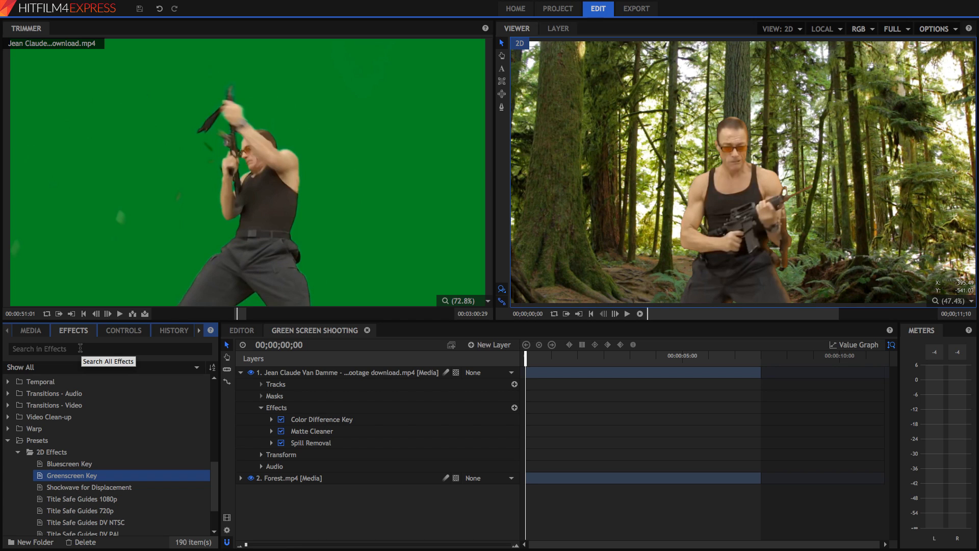
left_click(80, 348)
type("lens")
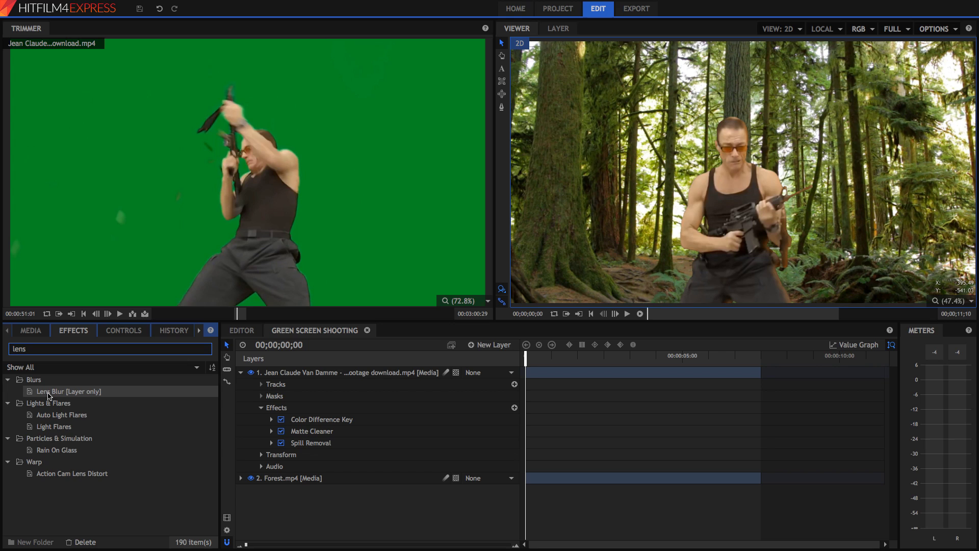
left_click_drag(50, 396, 301, 482)
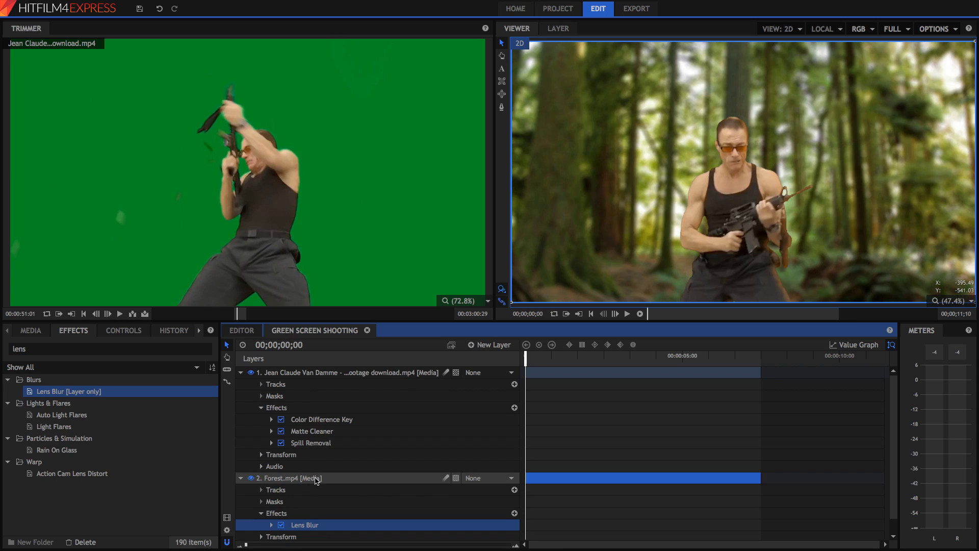
Step: Lower the Lens Blur radius to 14.8px, keeping the Octagon iris shape
scroll(384, 450, "down", 1)
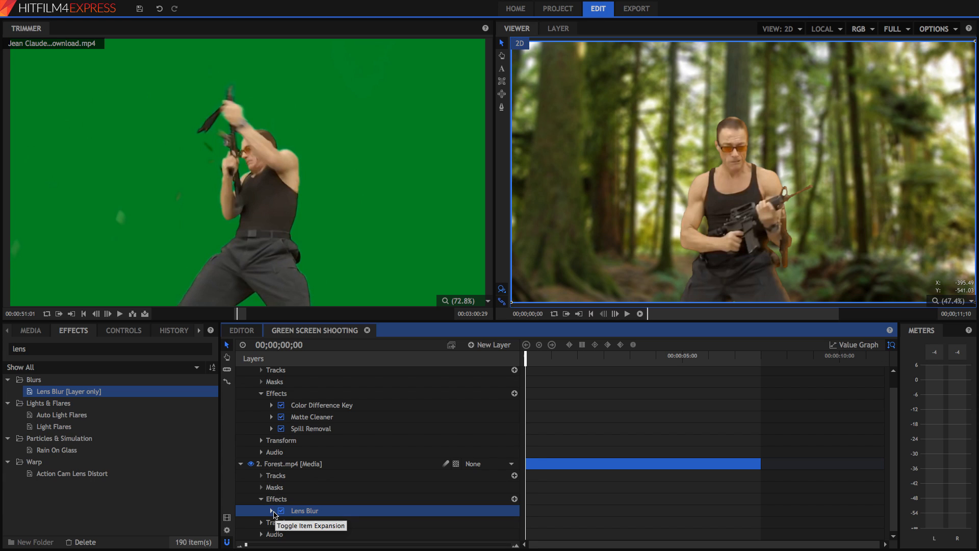
left_click(272, 511)
scroll(316, 505, "down", 3)
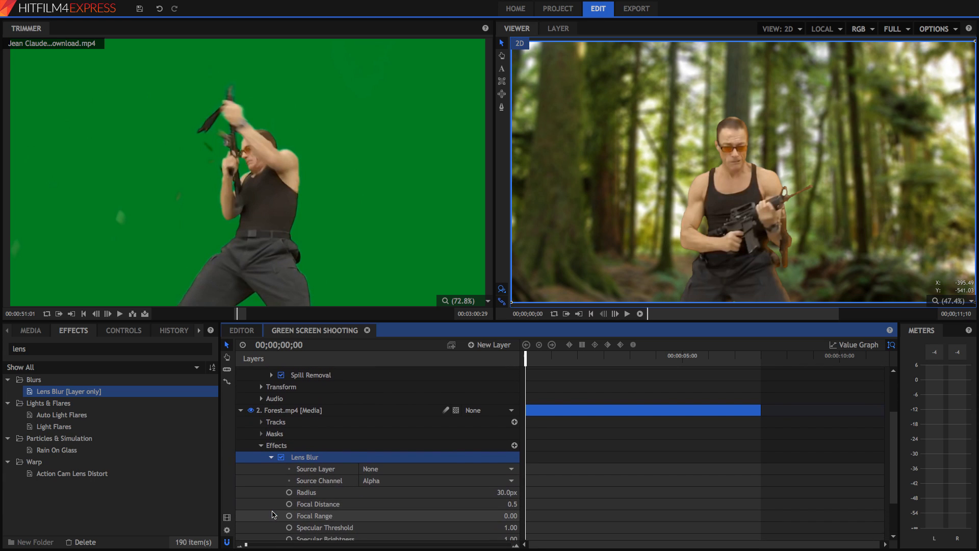
left_click(123, 330)
left_click_drag(125, 439, 121, 442)
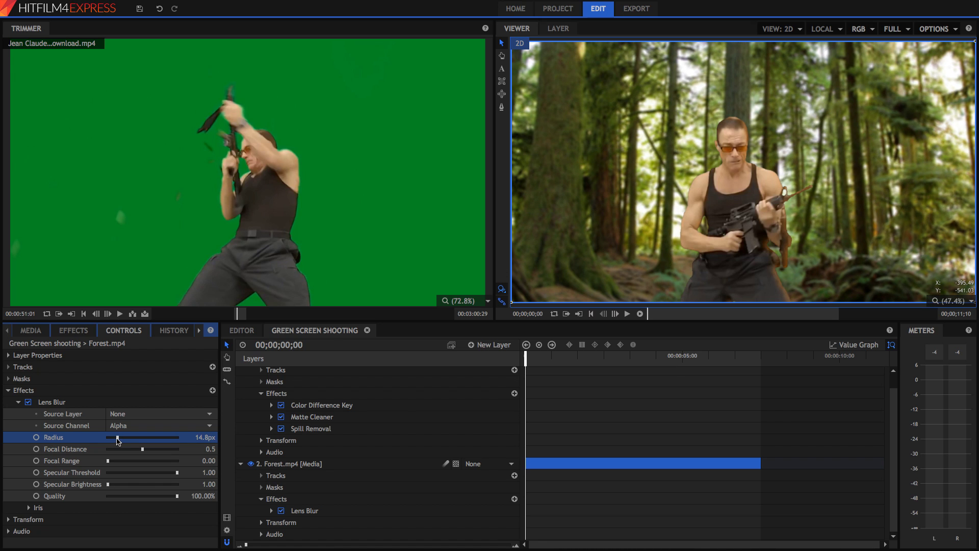
left_click(30, 508)
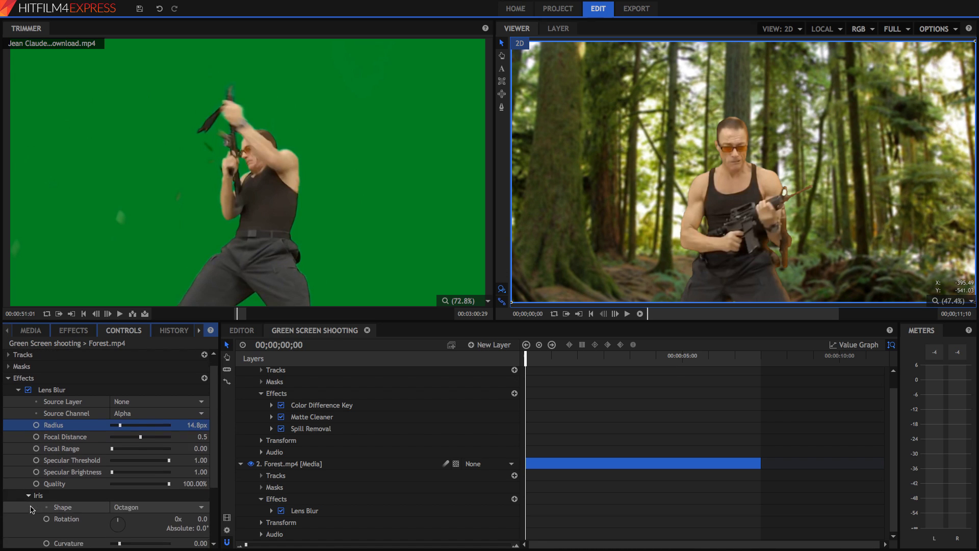
scroll(31, 509, "down", 1)
left_click(147, 490)
left_click(146, 489)
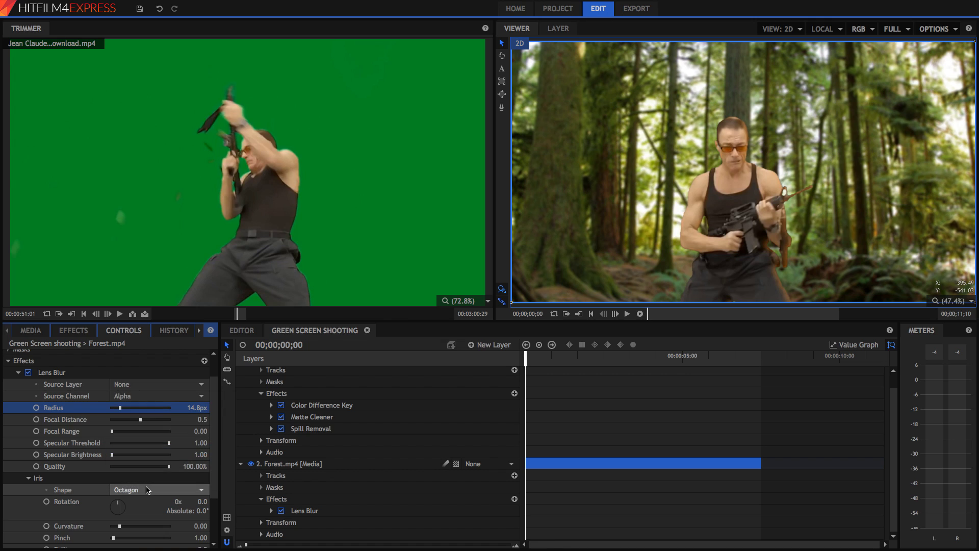
left_click(608, 424)
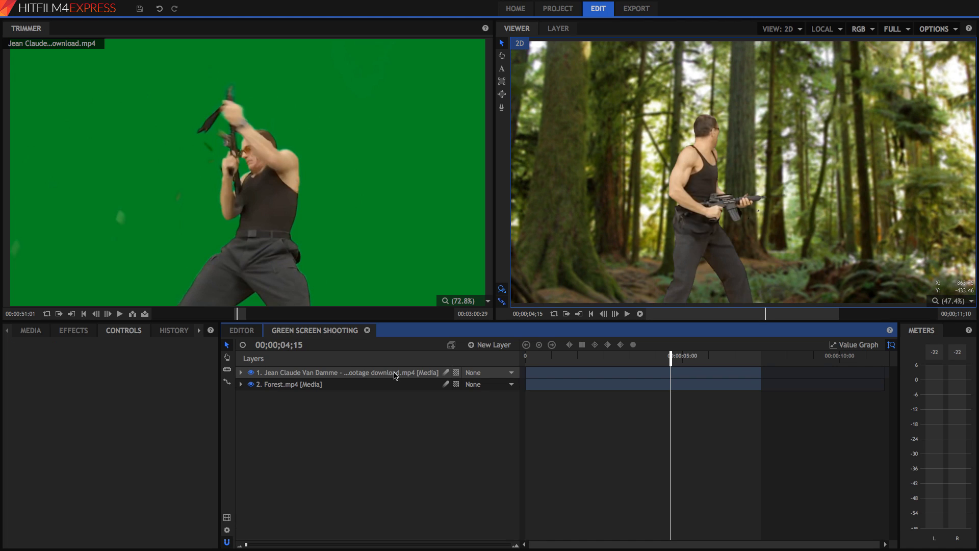
Step: Create a New Grade layer and apply Brightness & Contrast with brightness 7.0 and contrast 42.0
left_click(493, 346)
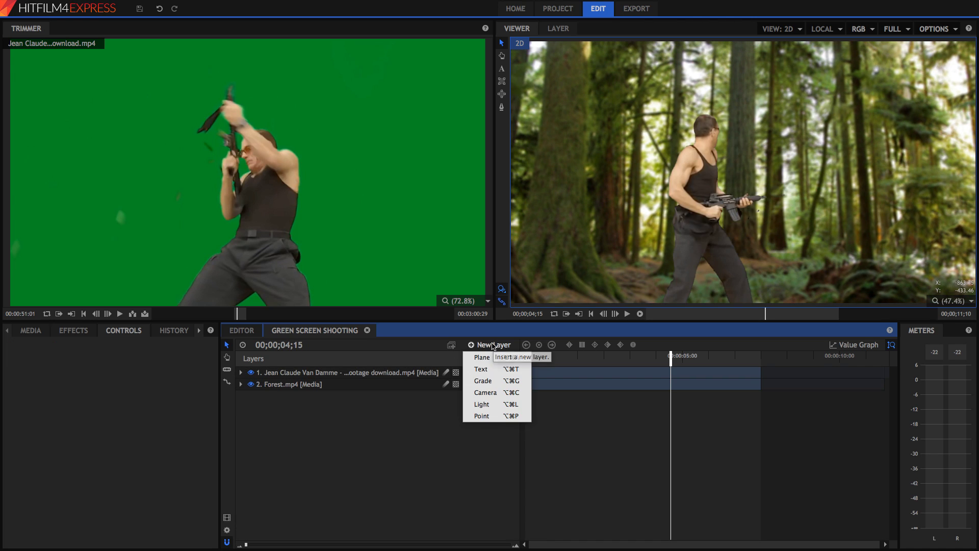
left_click(494, 388)
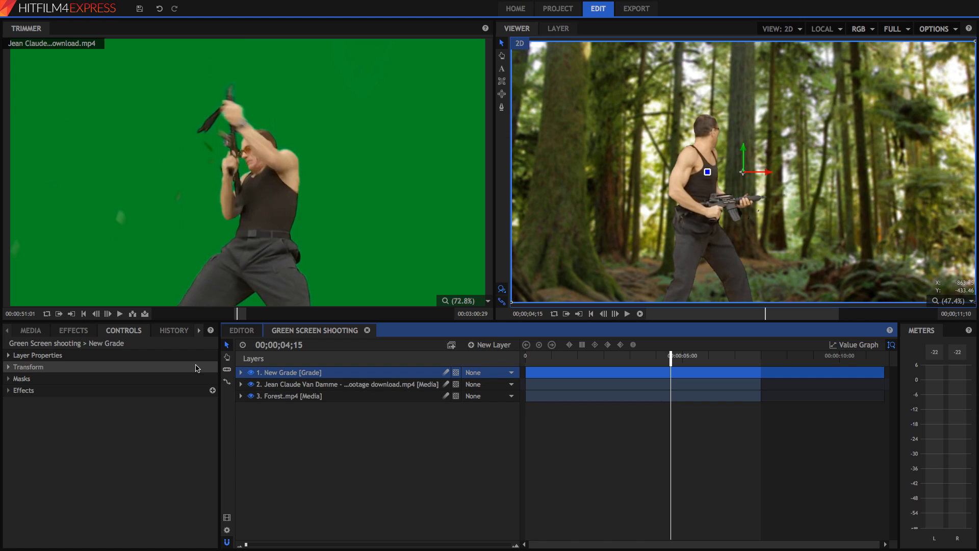
left_click(74, 330)
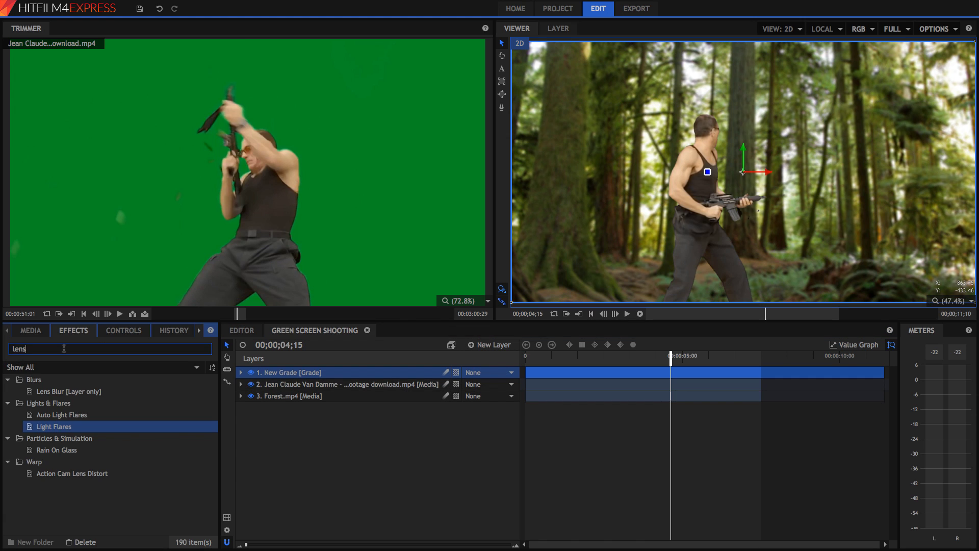
double_click(64, 348)
type("bright")
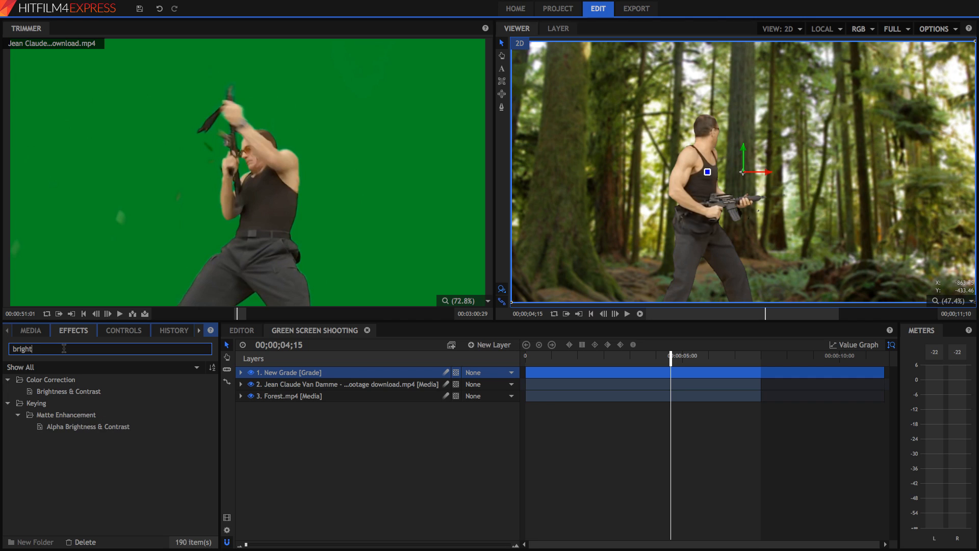
left_click_drag(67, 391, 305, 373)
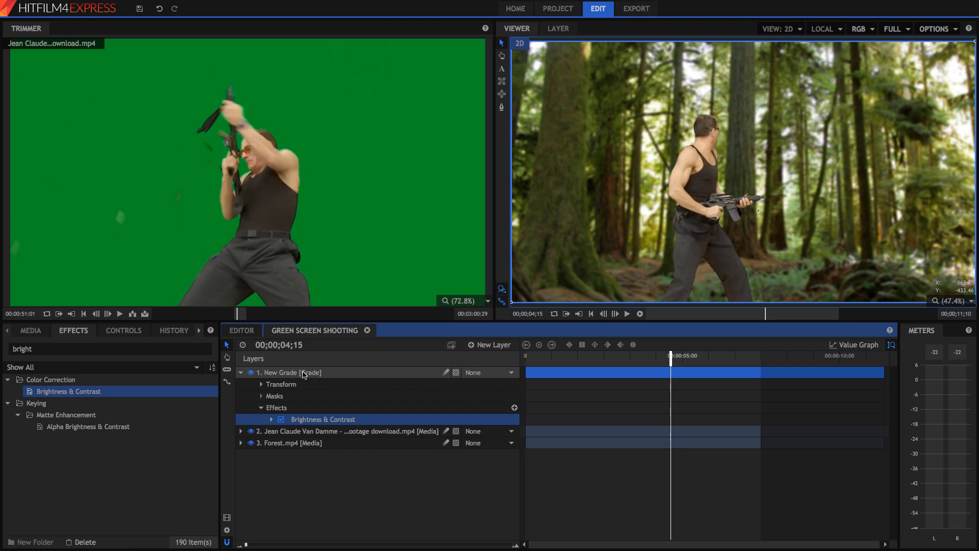
left_click(272, 420)
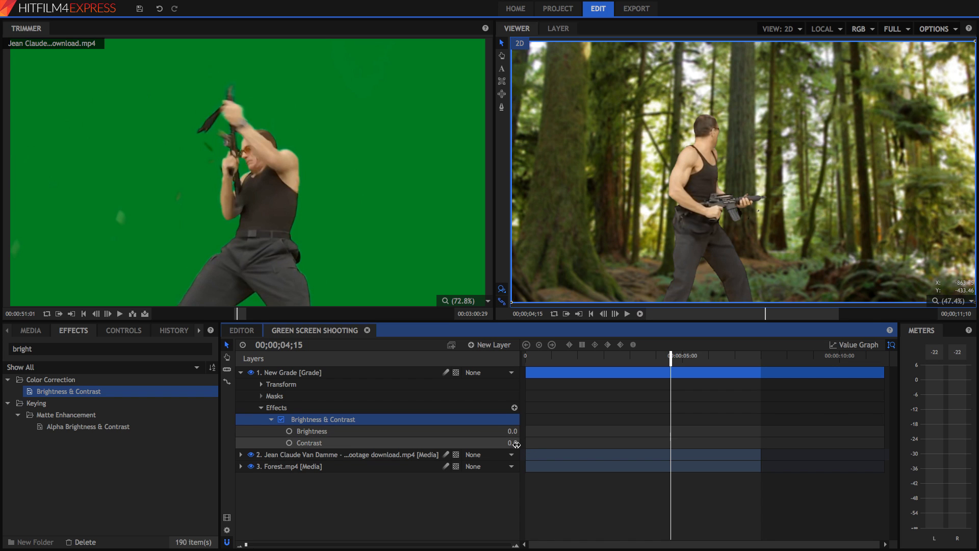
mouse_move(517, 444)
left_mouse_down()
mouse_move(548, 445)
mouse_move(520, 431)
left_mouse_up()
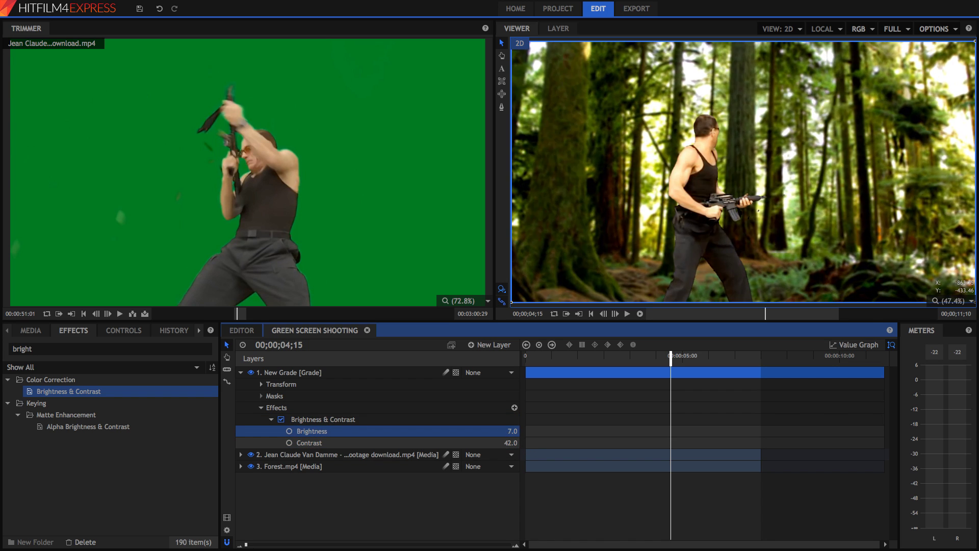
Step: Search 'curve' in Effects and apply Curves to the New Grade layer
double_click(149, 349)
type("curve")
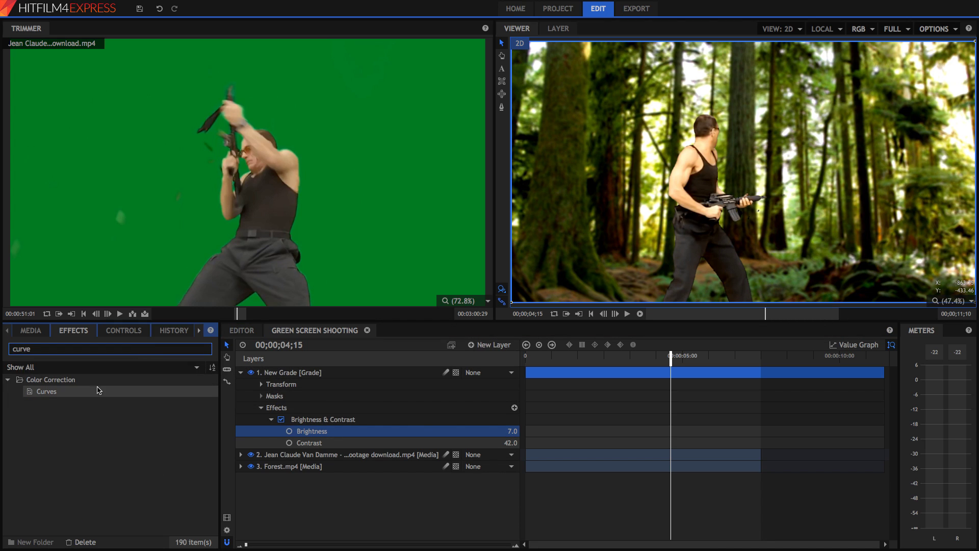
left_click_drag(150, 392, 332, 451)
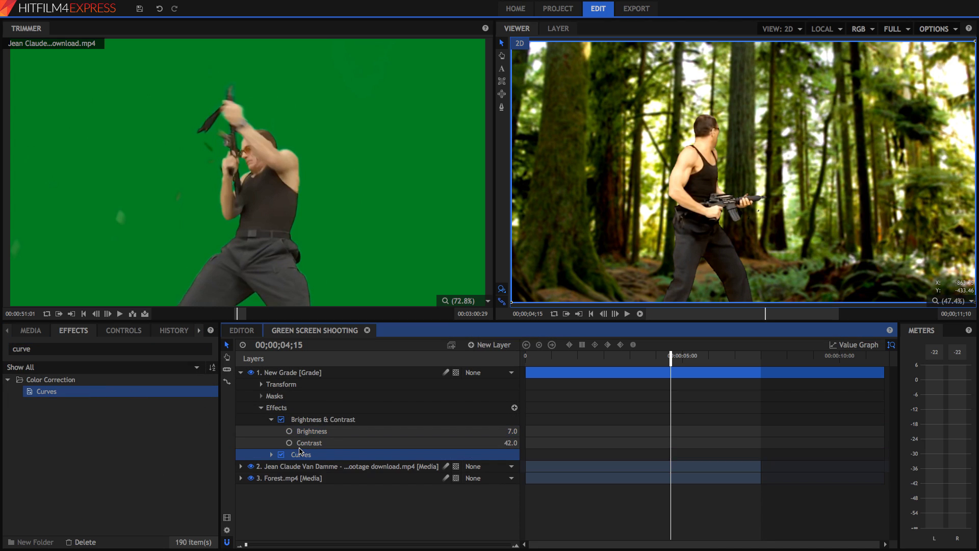
left_click(272, 455)
left_click(271, 454)
Step: Switch the Curves channel to Blue and reshape its curve with two new points
left_click(124, 330)
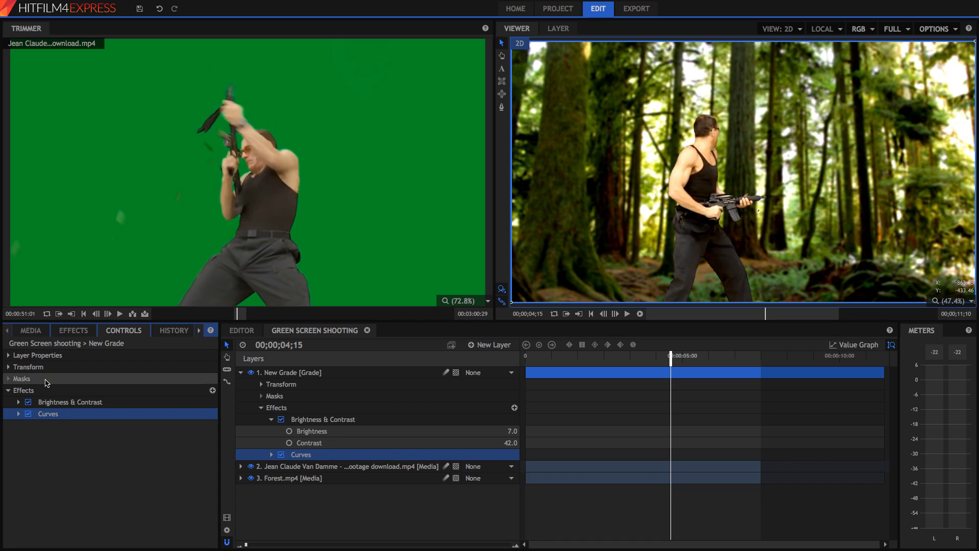
left_click(18, 414)
scroll(141, 467, "down", 2)
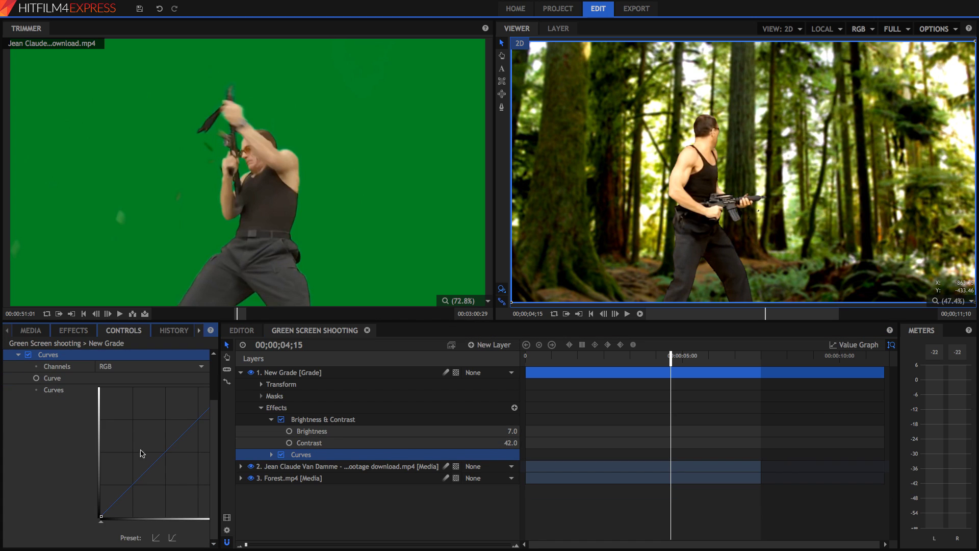
left_click(152, 367)
scroll(143, 406, "up", 1)
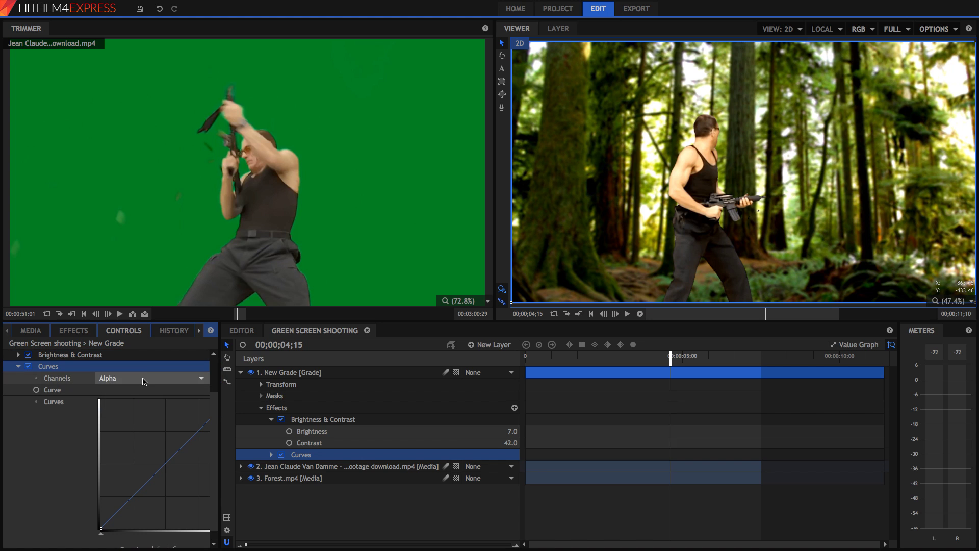
left_click(143, 377)
left_click(139, 414)
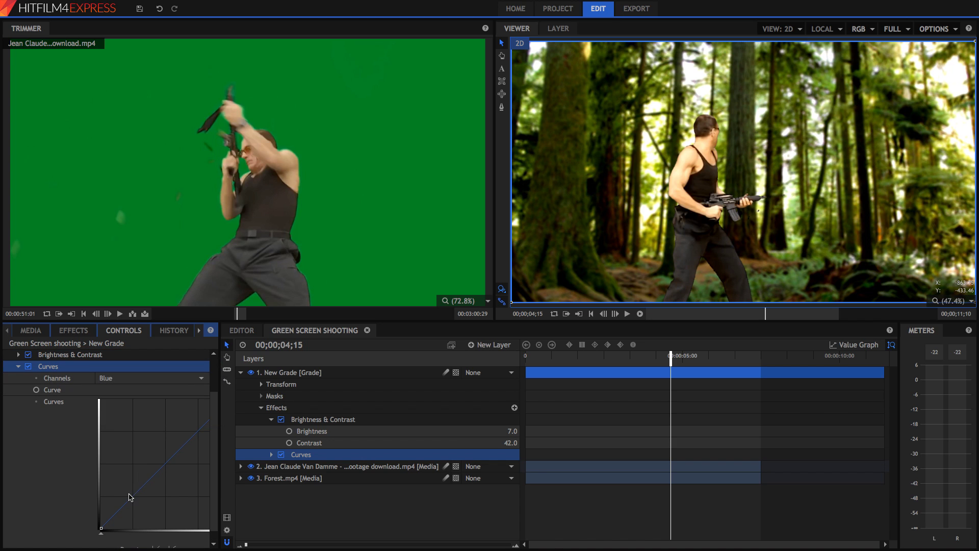
left_click_drag(131, 497, 134, 485)
left_click_drag(196, 435, 198, 439)
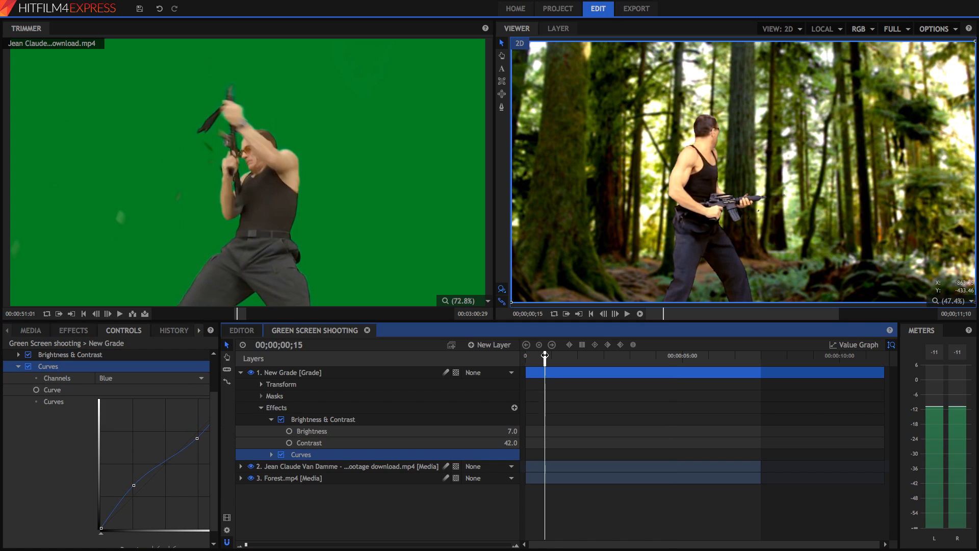
Step: Play the composite from the start to review the grade, then select the actor and forest layers
left_click(482, 358)
key("Home")
key("space")
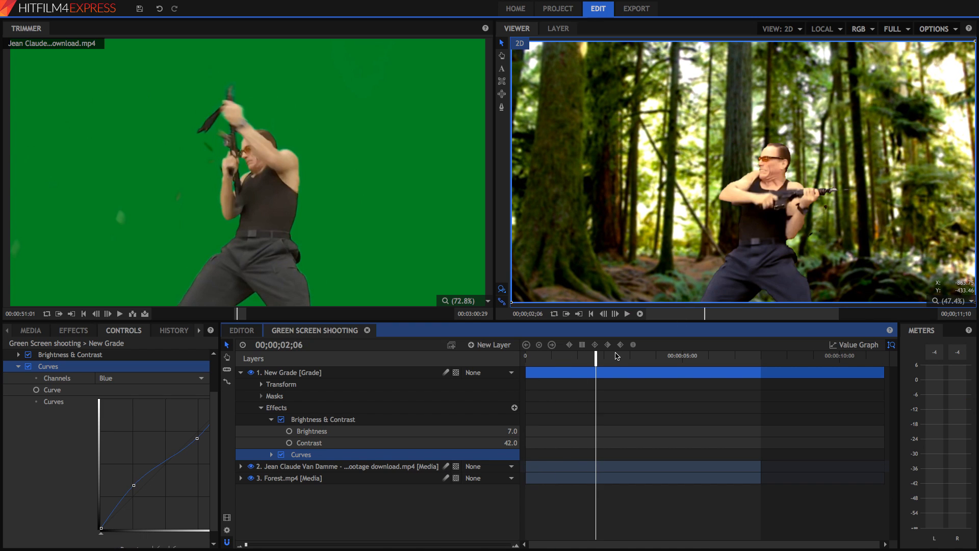
left_click(371, 470)
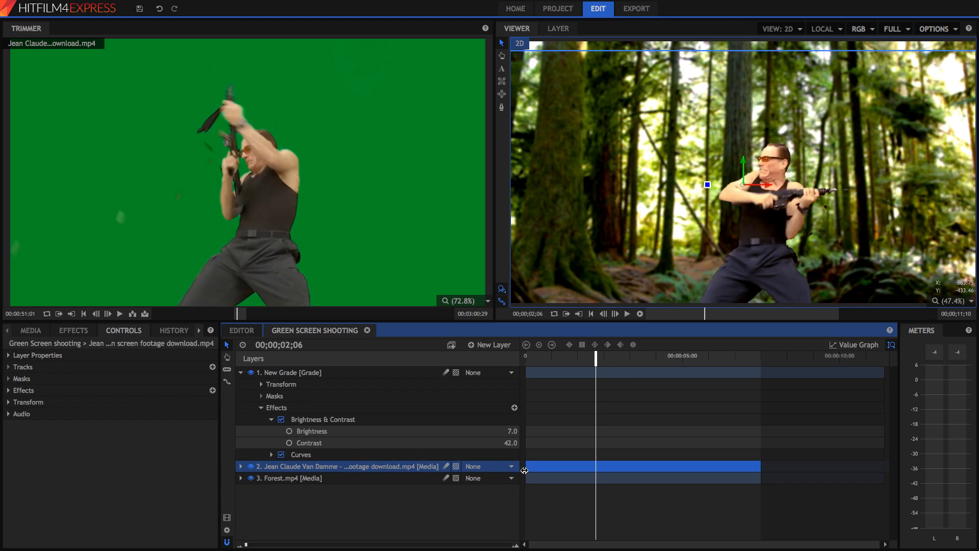
left_click(547, 480)
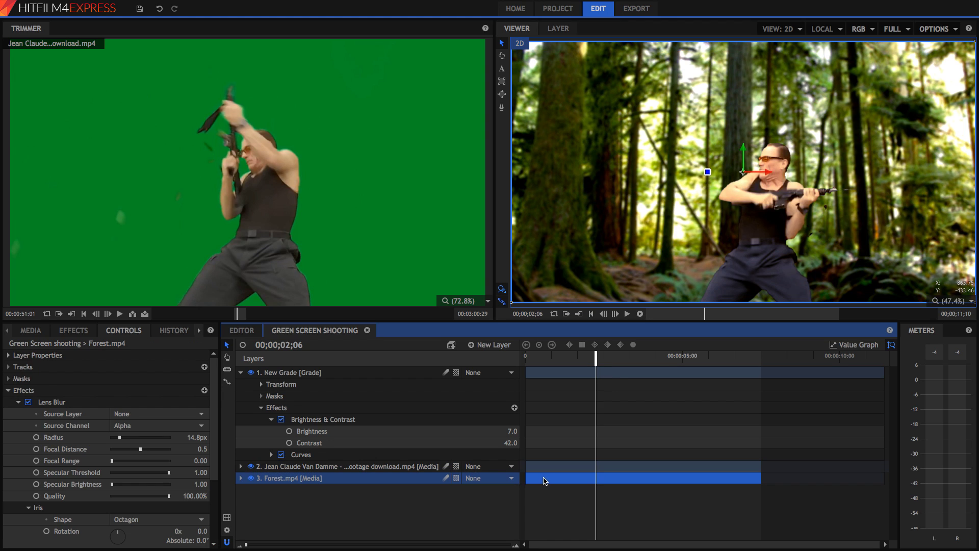